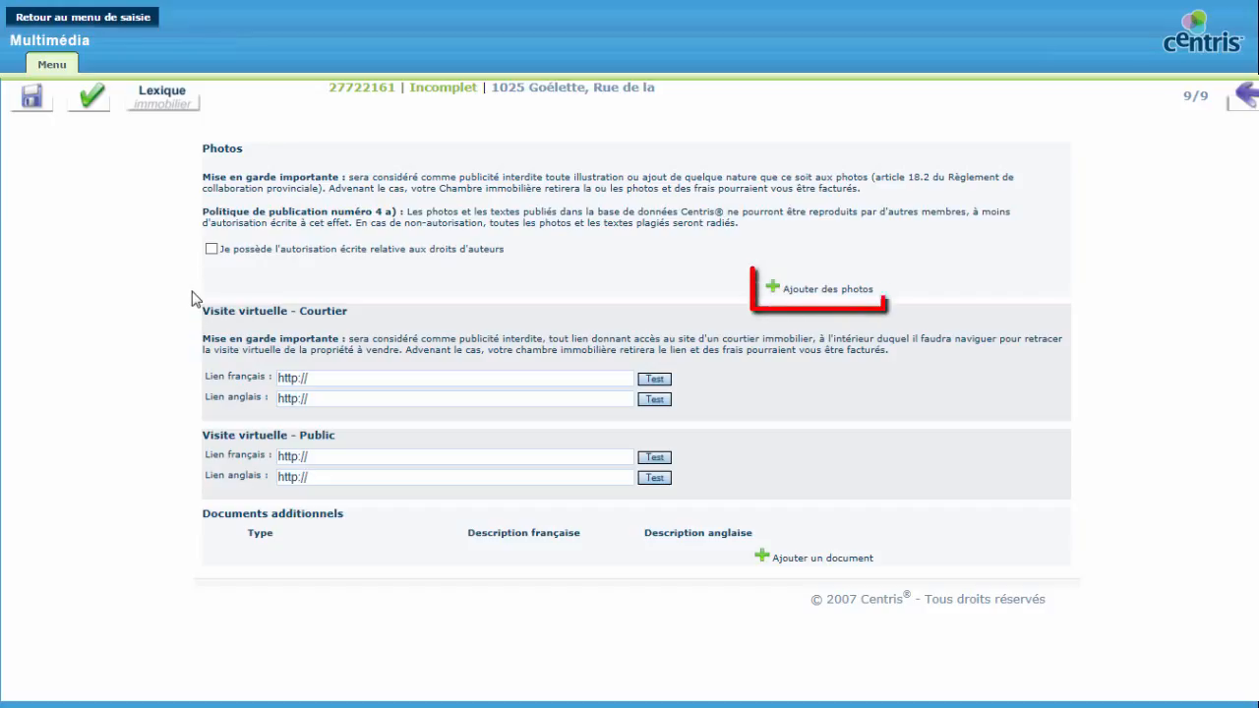
left_click(814, 291)
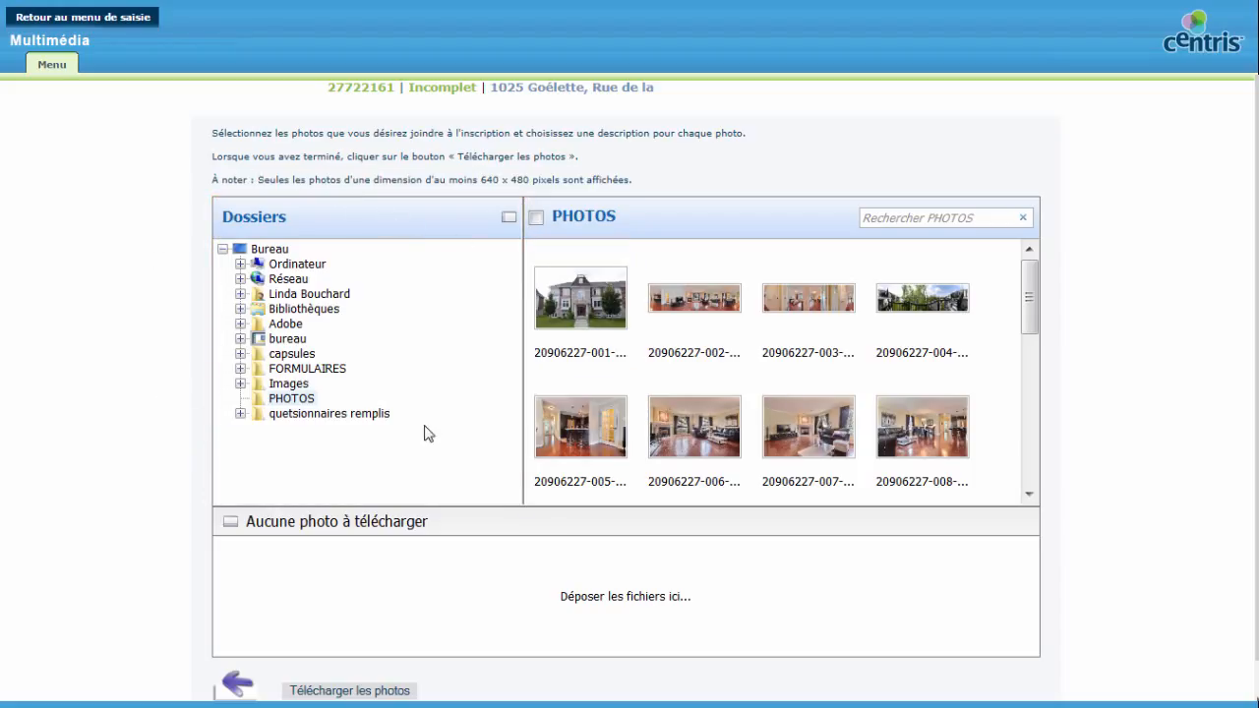
mouse_move(535, 258)
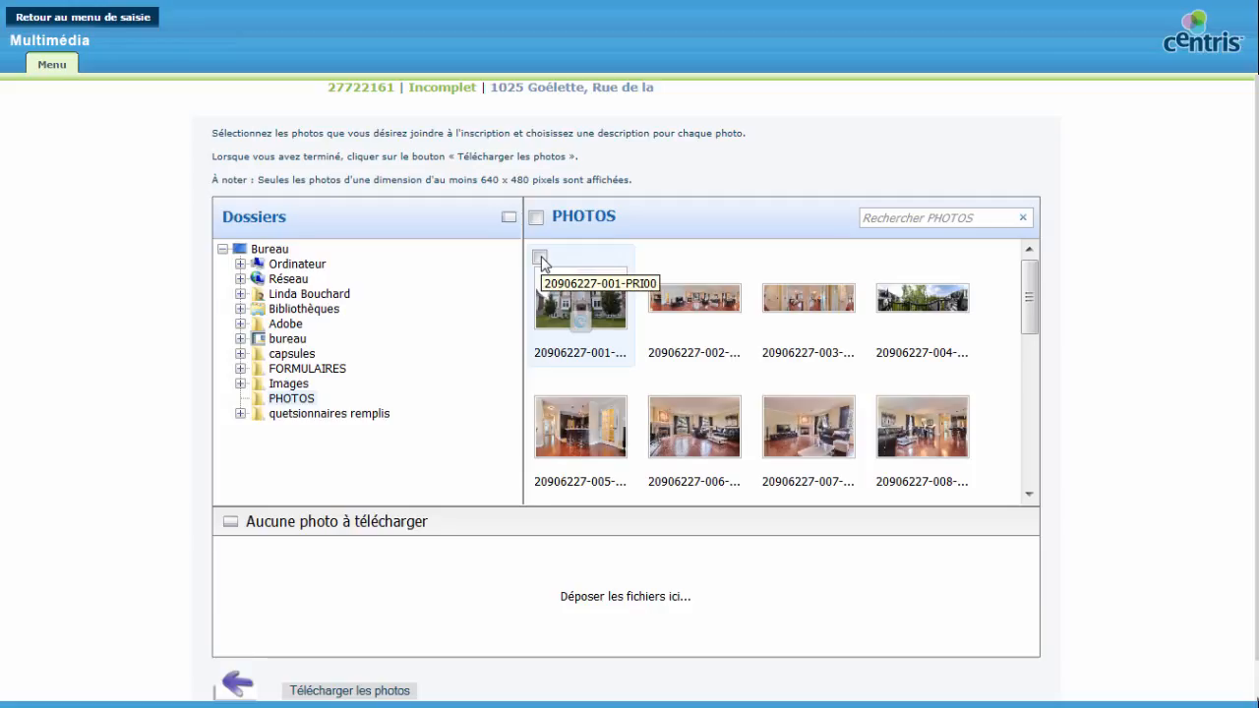
left_click(540, 258)
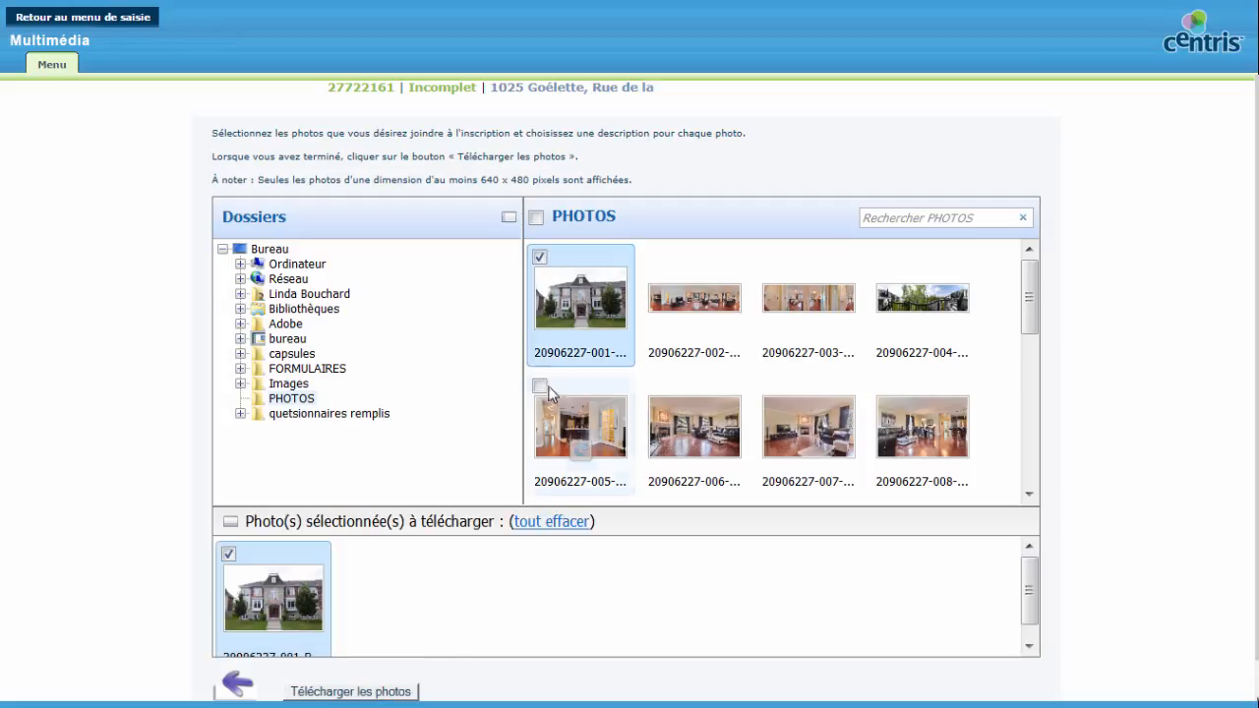
mouse_move(540, 387)
left_click(652, 386)
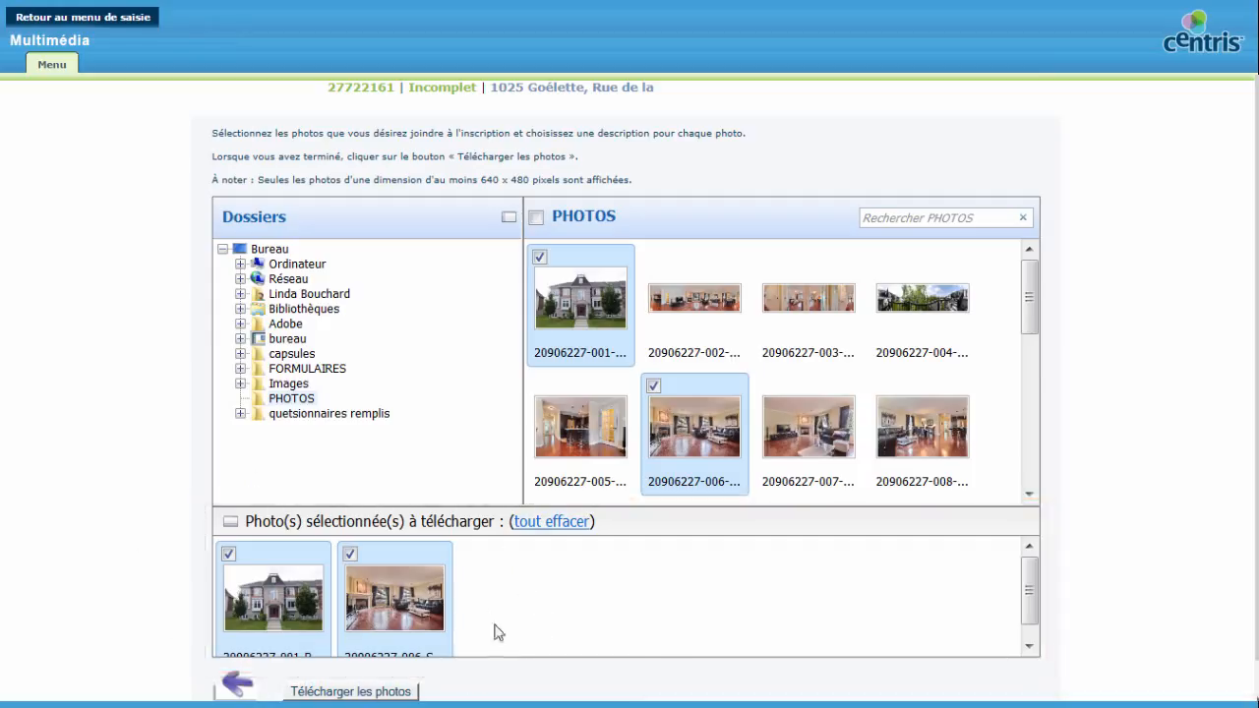
left_click(350, 555)
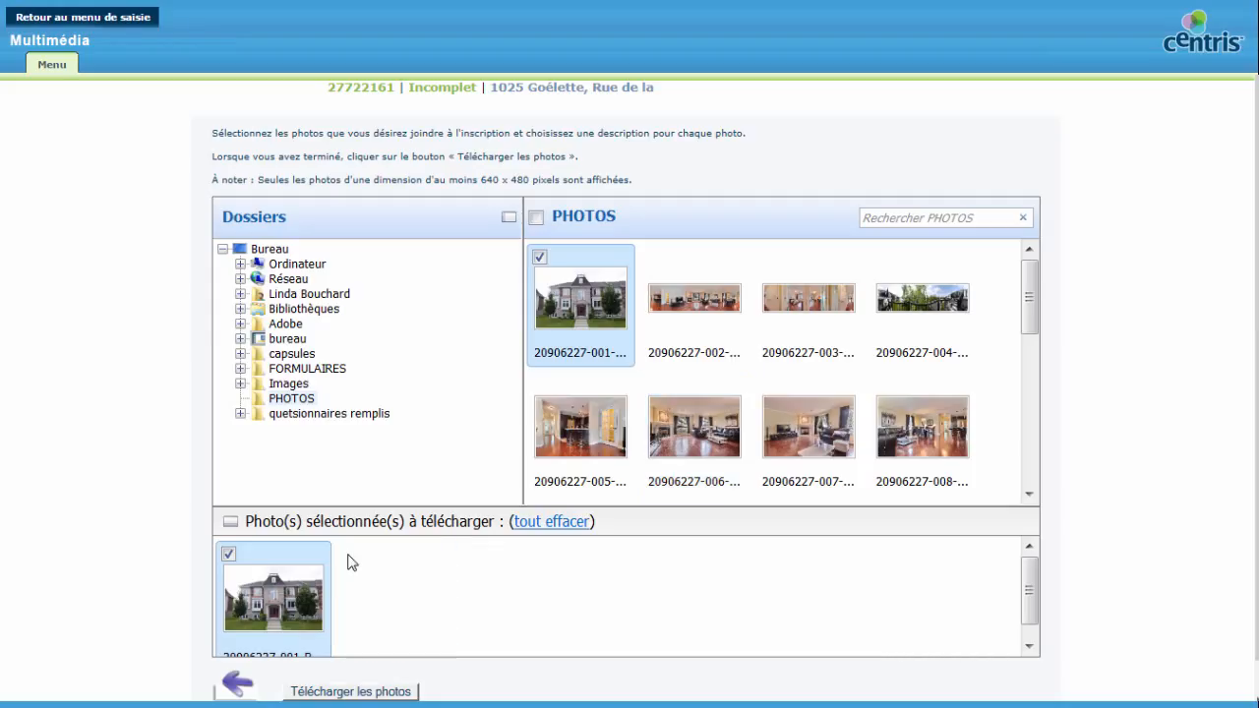
left_click(654, 388)
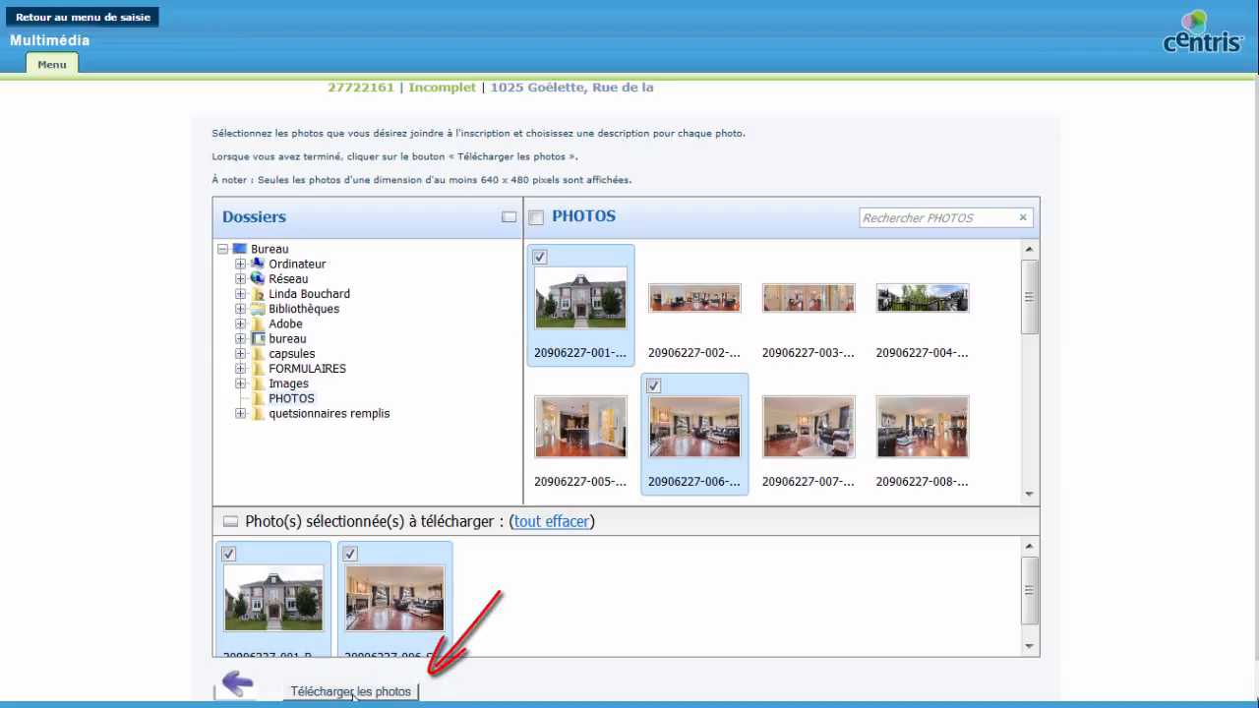
left_click(352, 693)
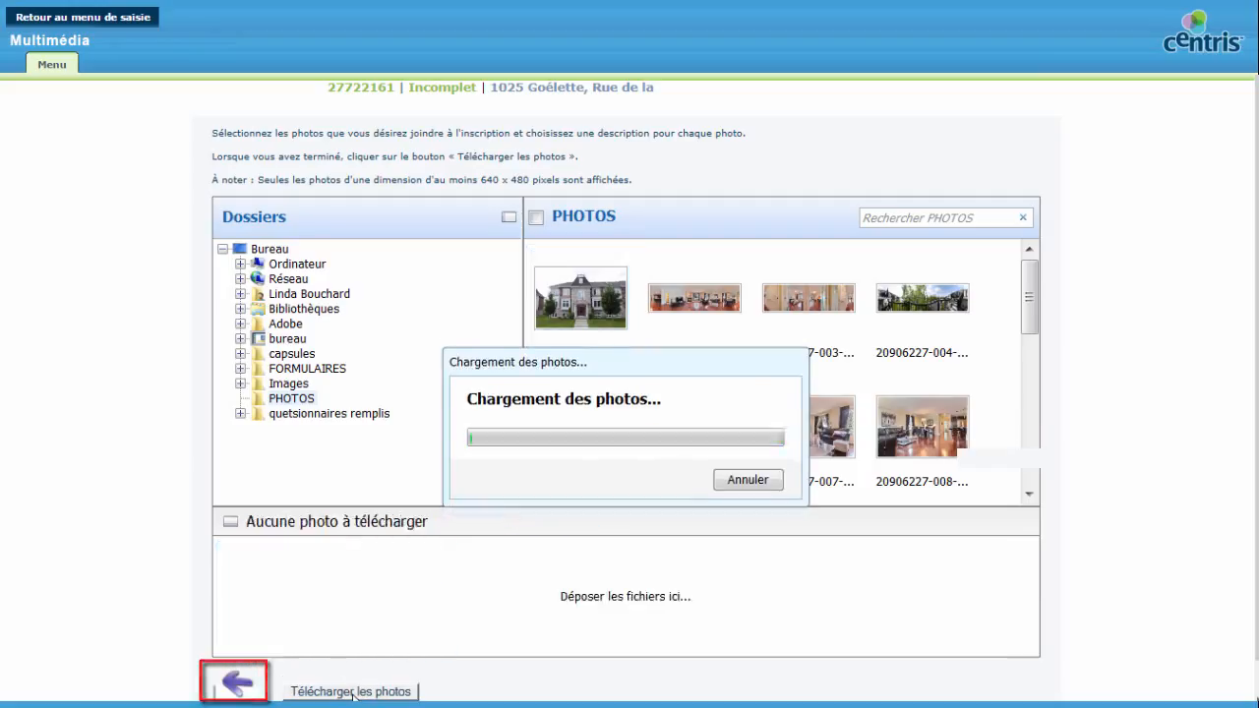
- Set the description of the first photo, the house exterior, to Façade
left_click(337, 414)
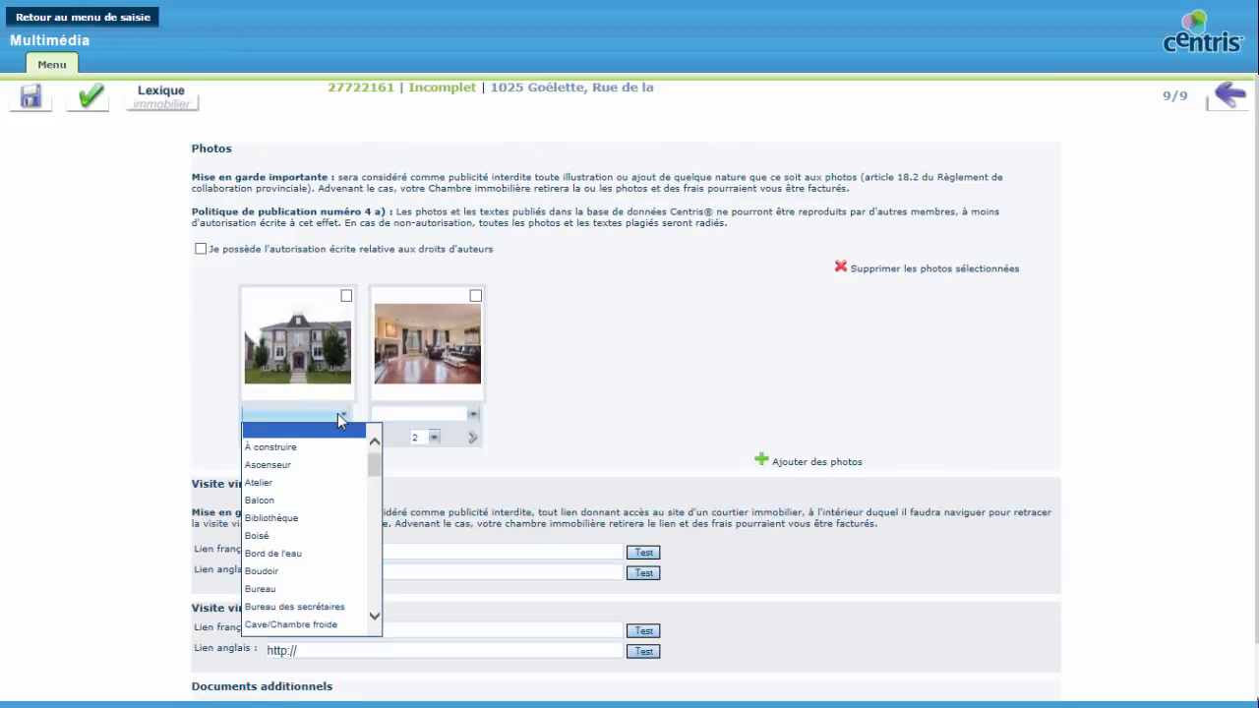
type("f")
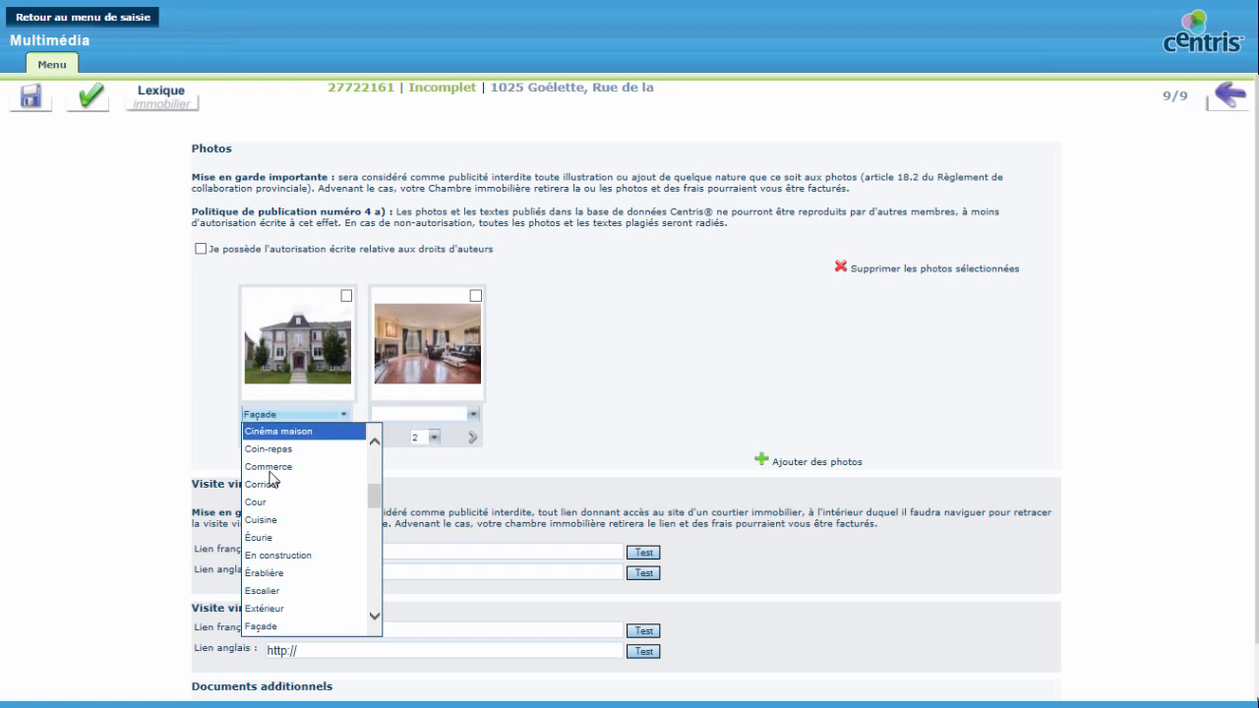
left_click(255, 627)
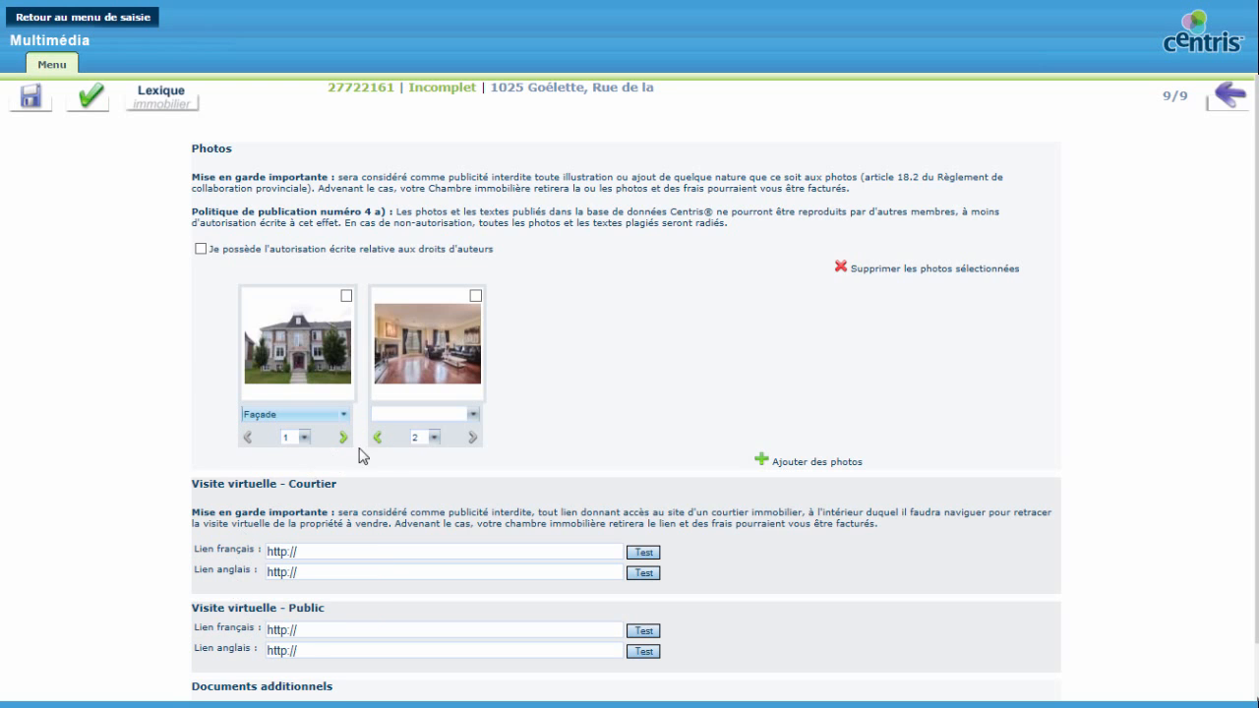
- Set the description of the second photo, the living room, to Salon
left_click(475, 417)
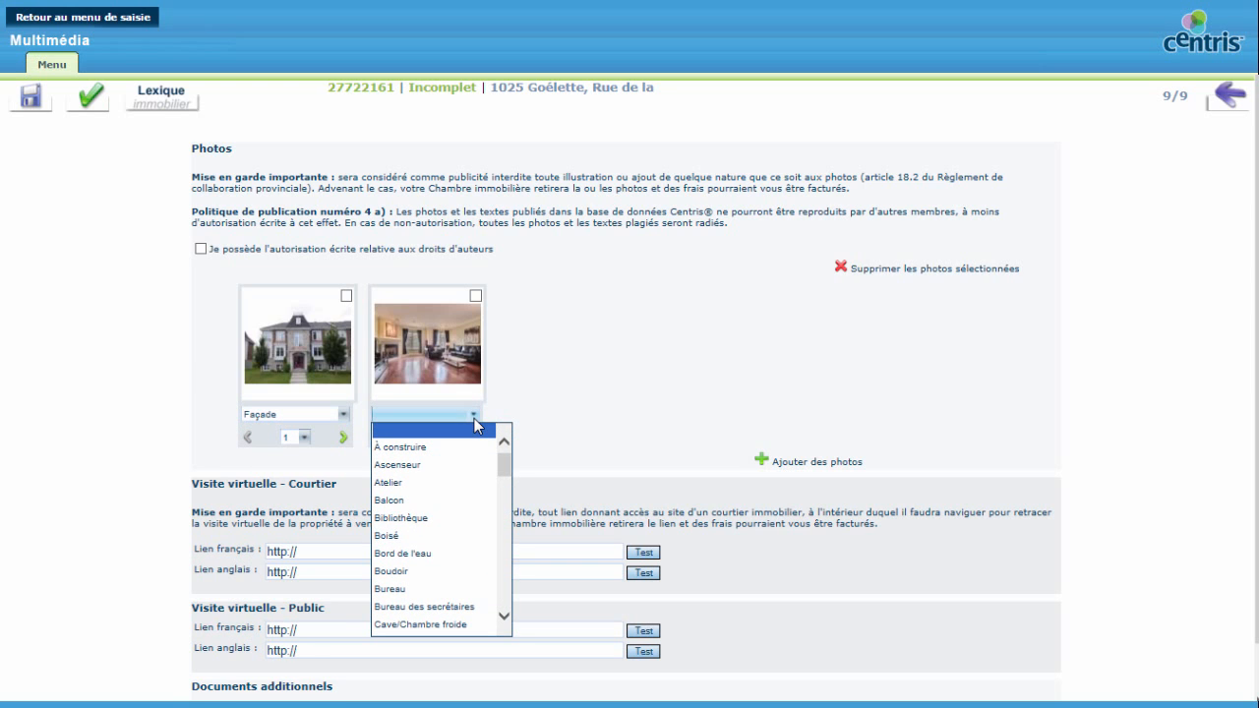
type("s")
scroll(436, 590, "down", 3)
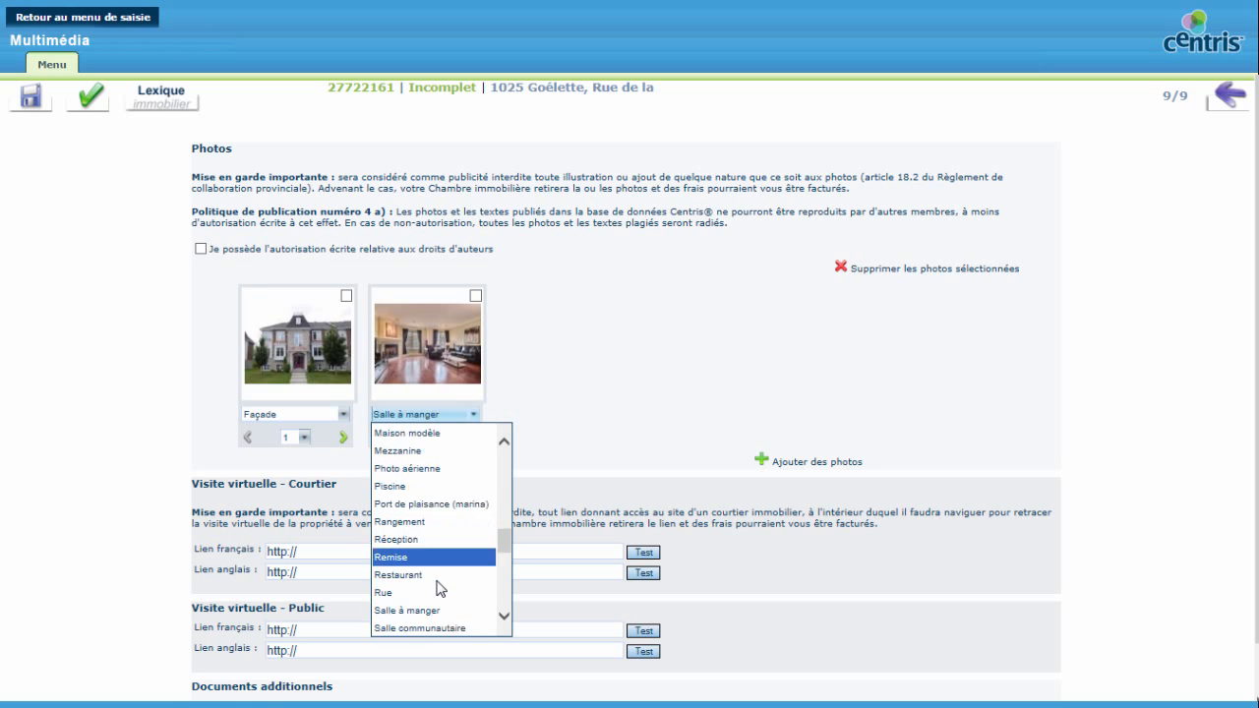
scroll(436, 588, "down", 3)
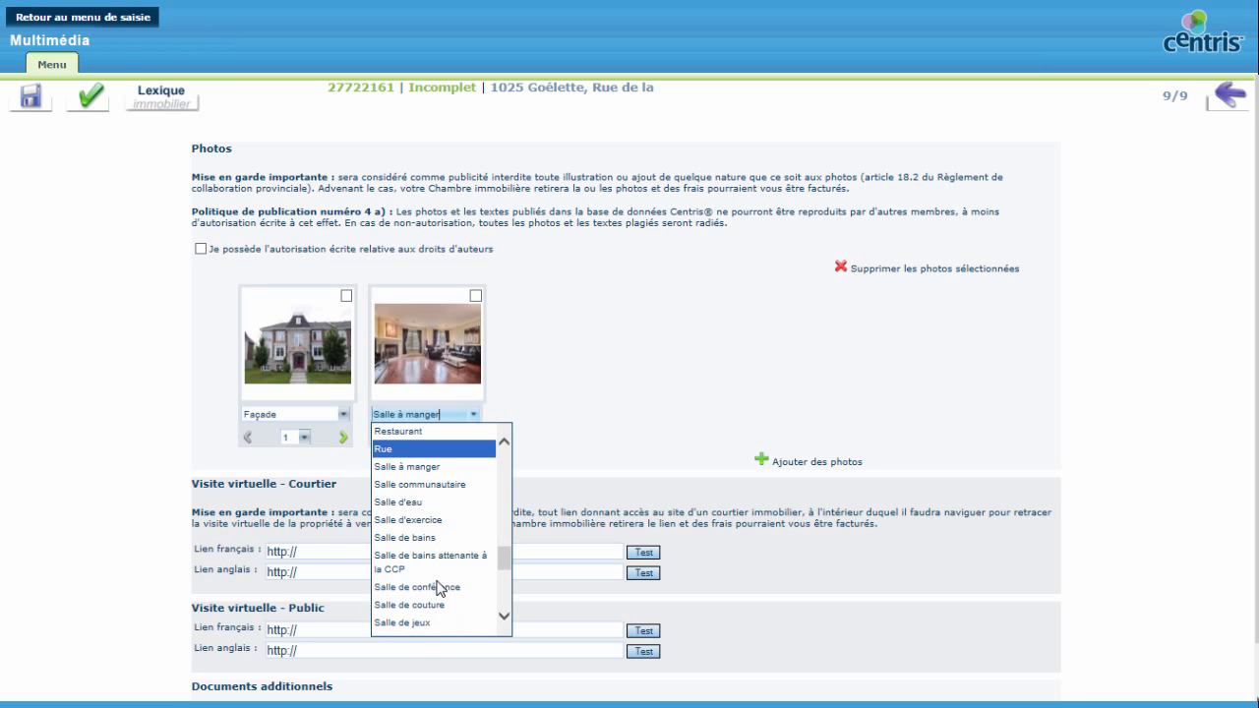
scroll(438, 588, "down", 1)
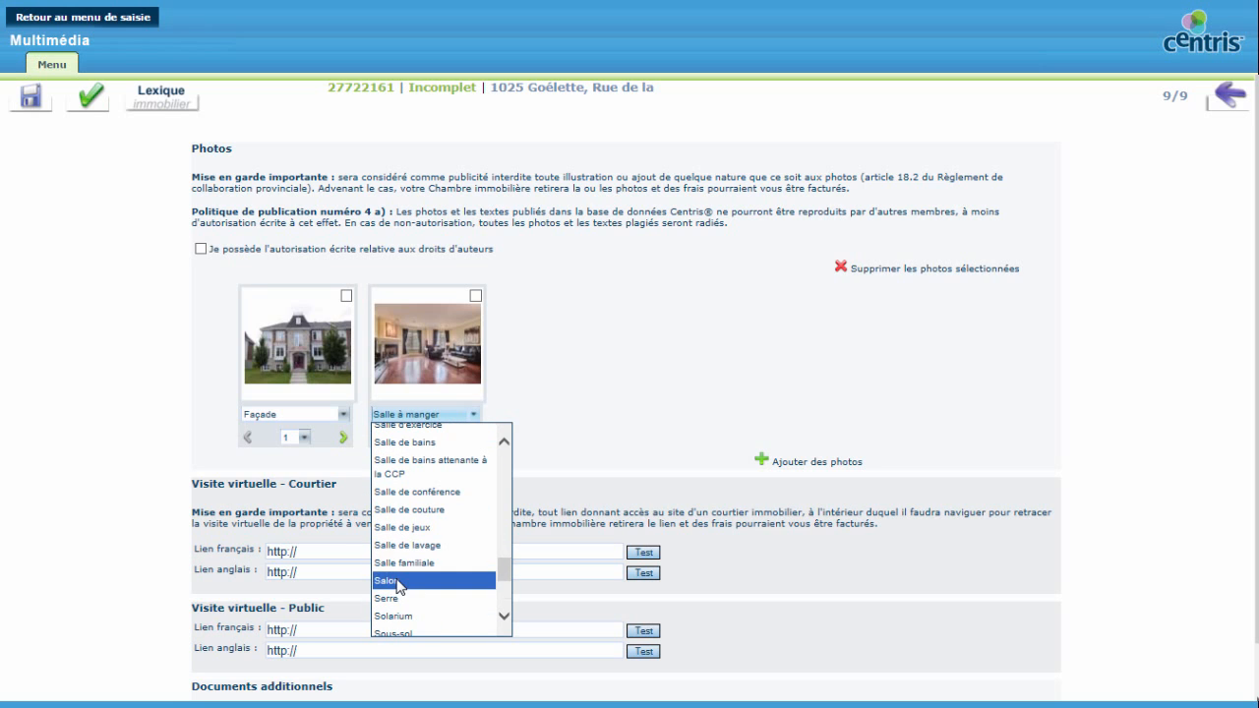
left_click(398, 581)
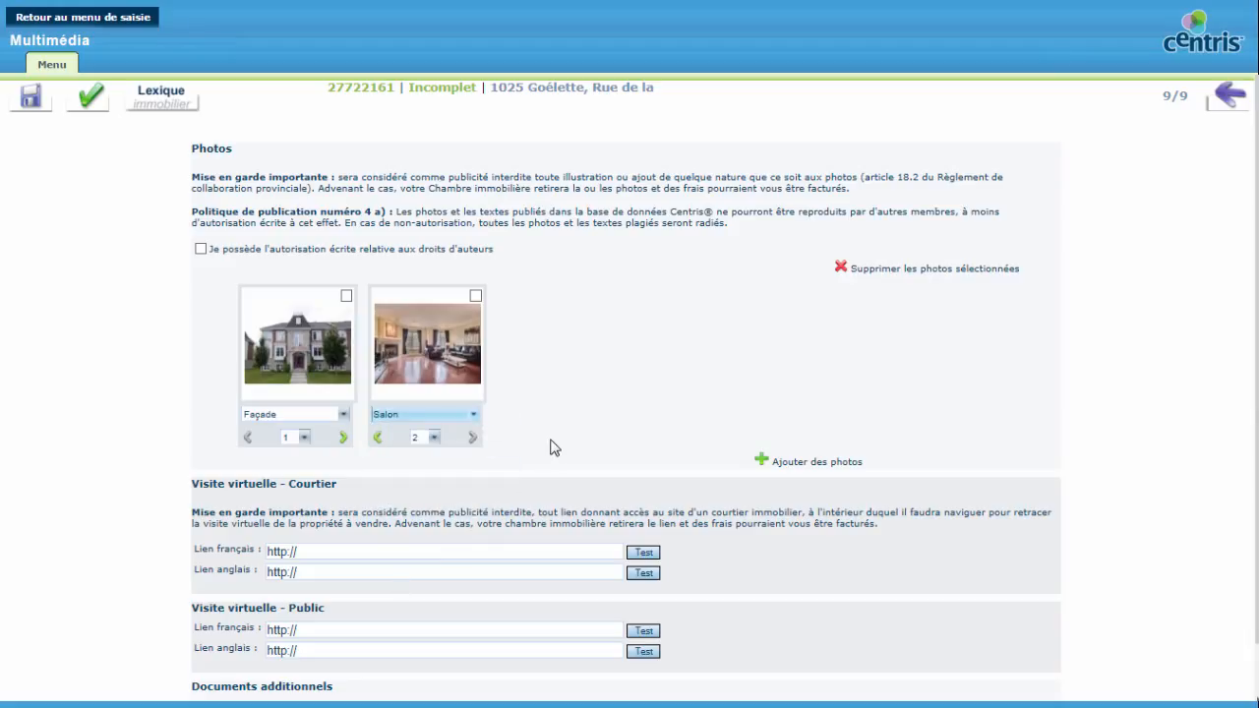
- Swap the order of the Façade and Salon photos and restore the original order
left_click(378, 439)
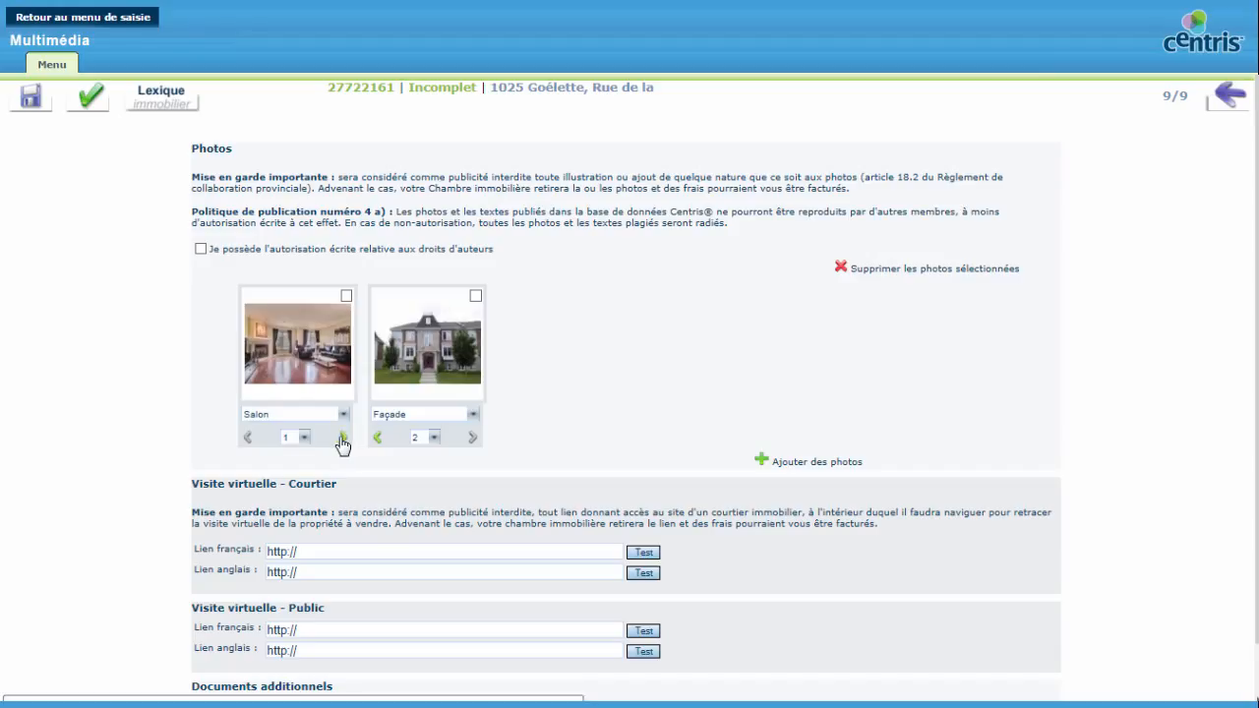
left_click(341, 441)
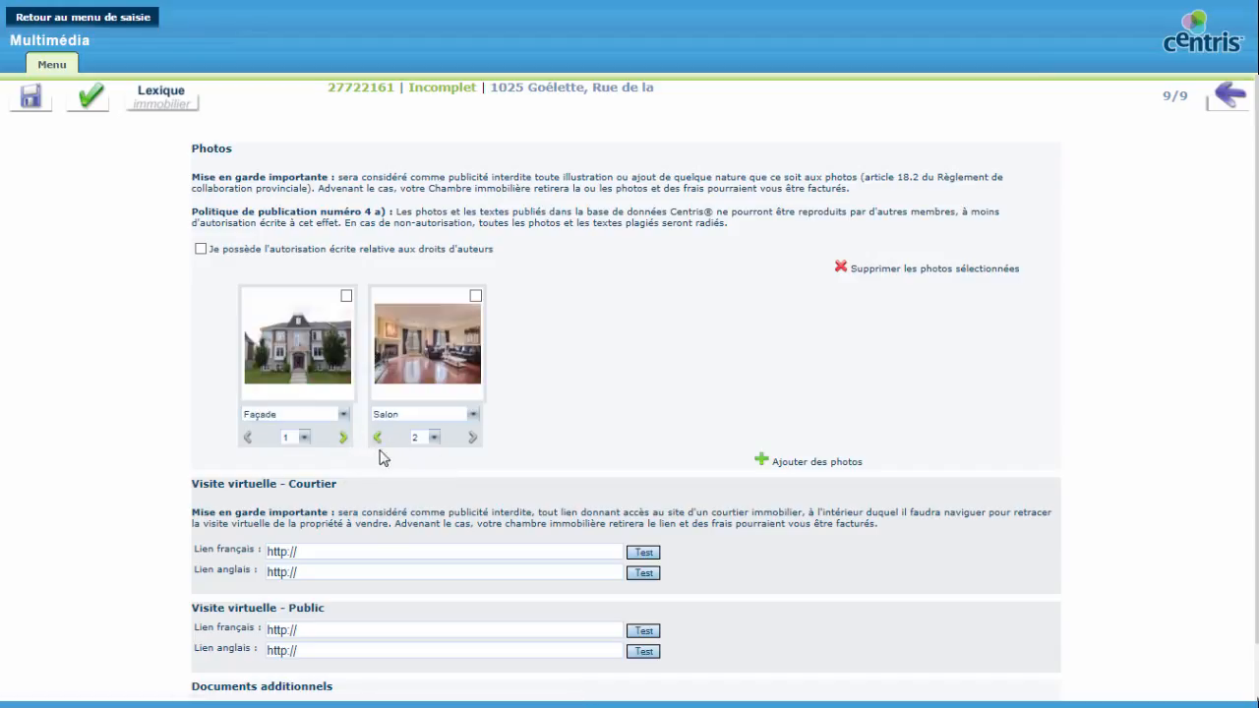
left_click(294, 438)
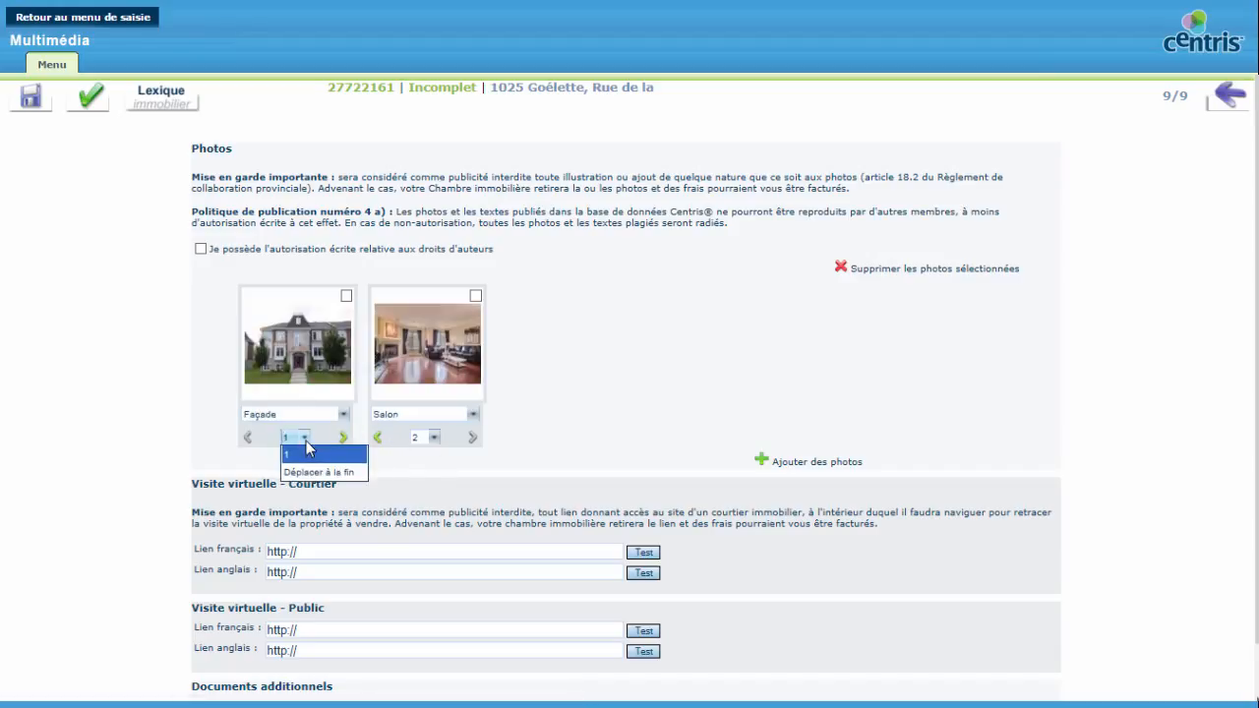
left_click(414, 472)
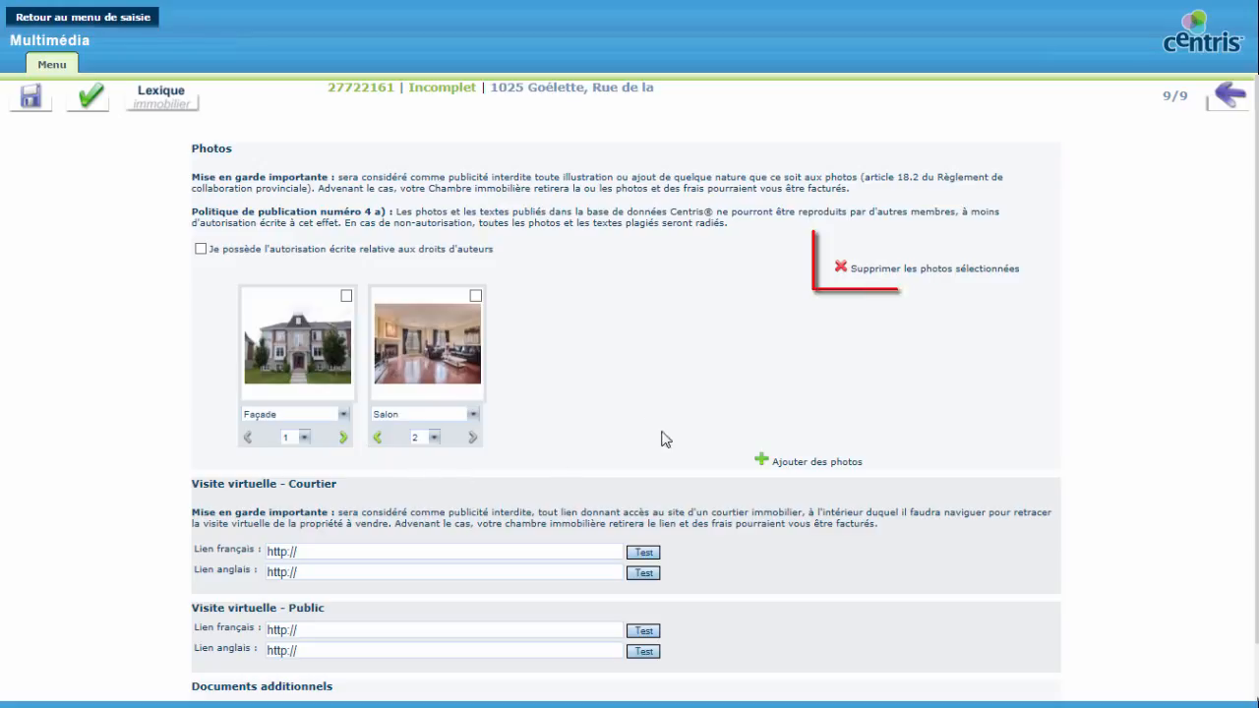
left_click(476, 296)
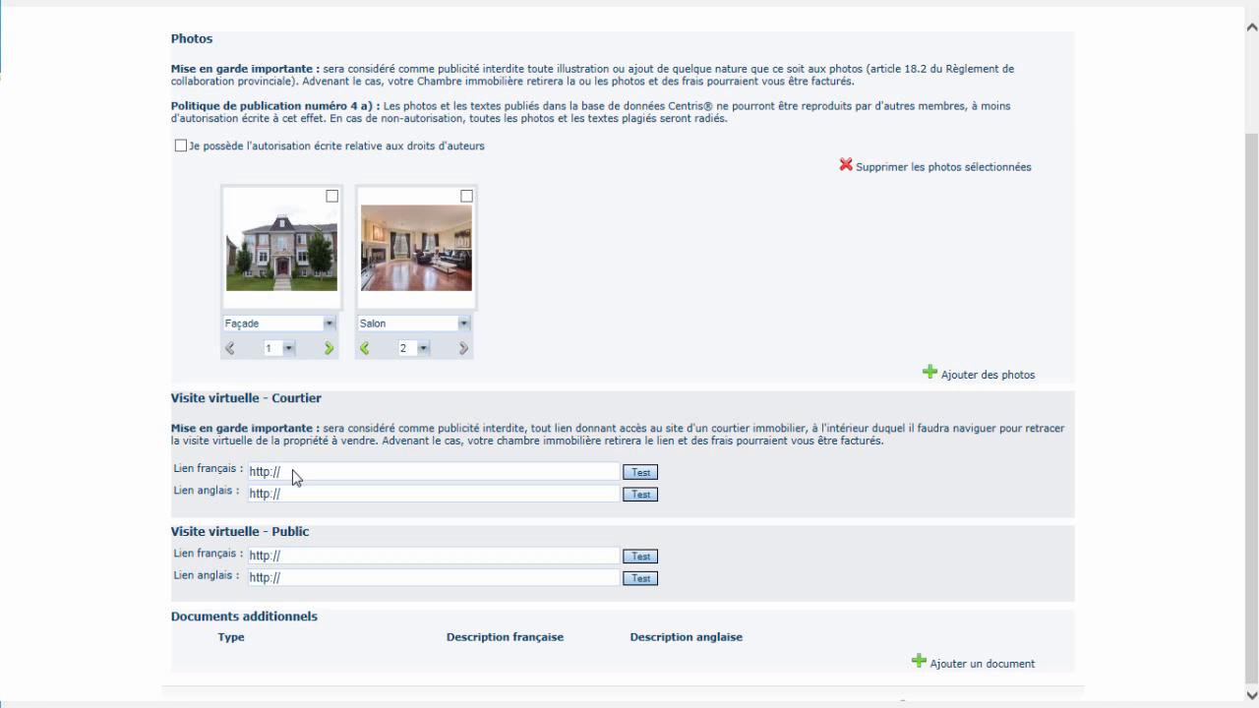
- Paste the virtual tour links for the broker visit, the French one ending in l=FR and the English one ending in l=en
left_click_drag(295, 474, 221, 468)
key("ctrl+v")
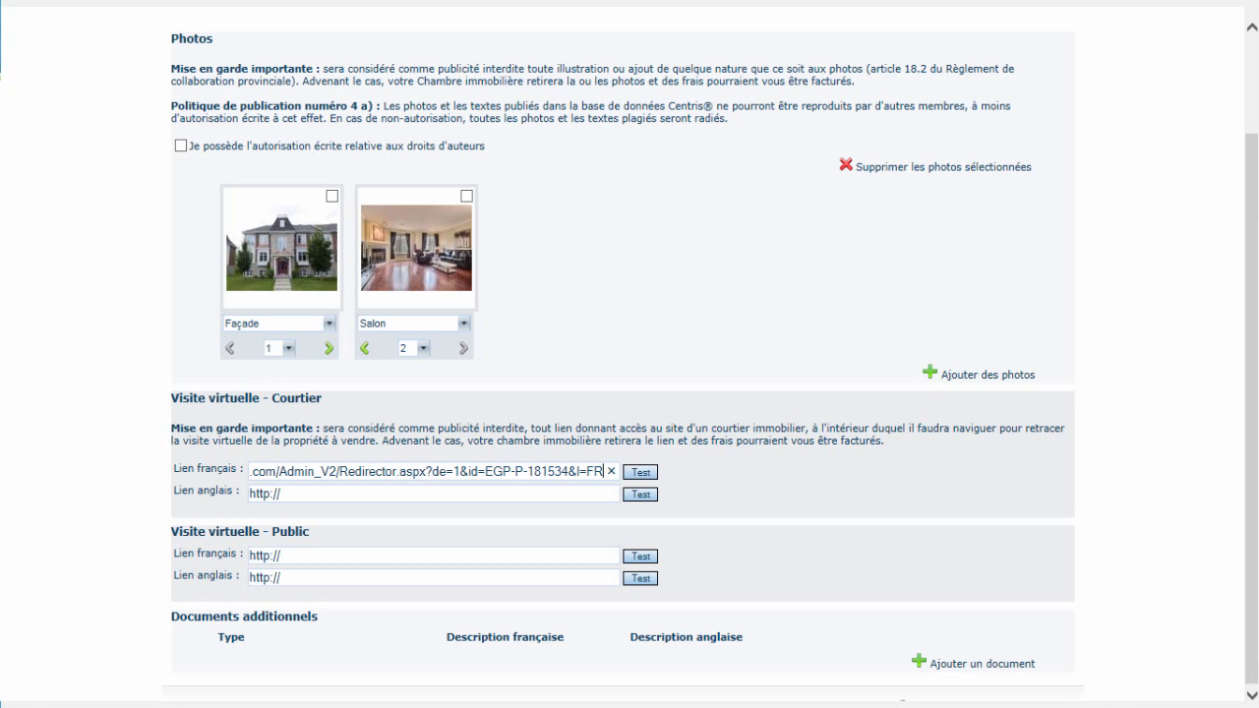
key("alt+Tab")
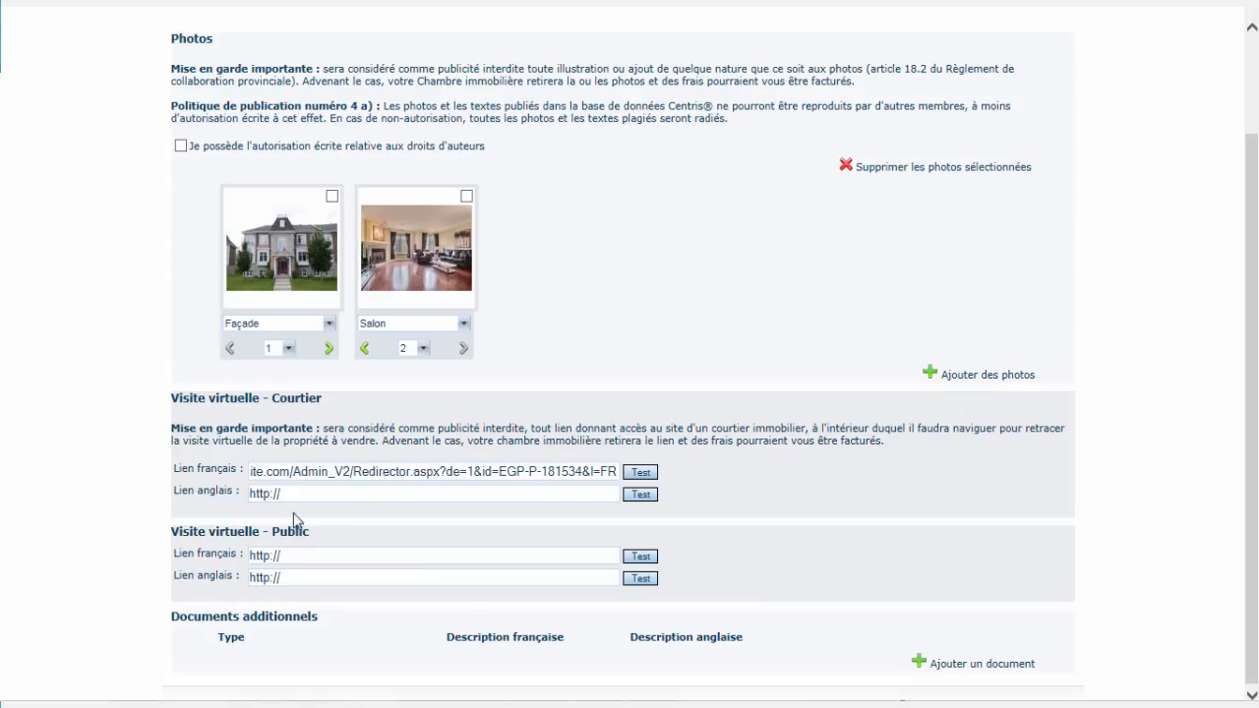
left_click_drag(304, 493, 119, 527)
key("ctrl+v")
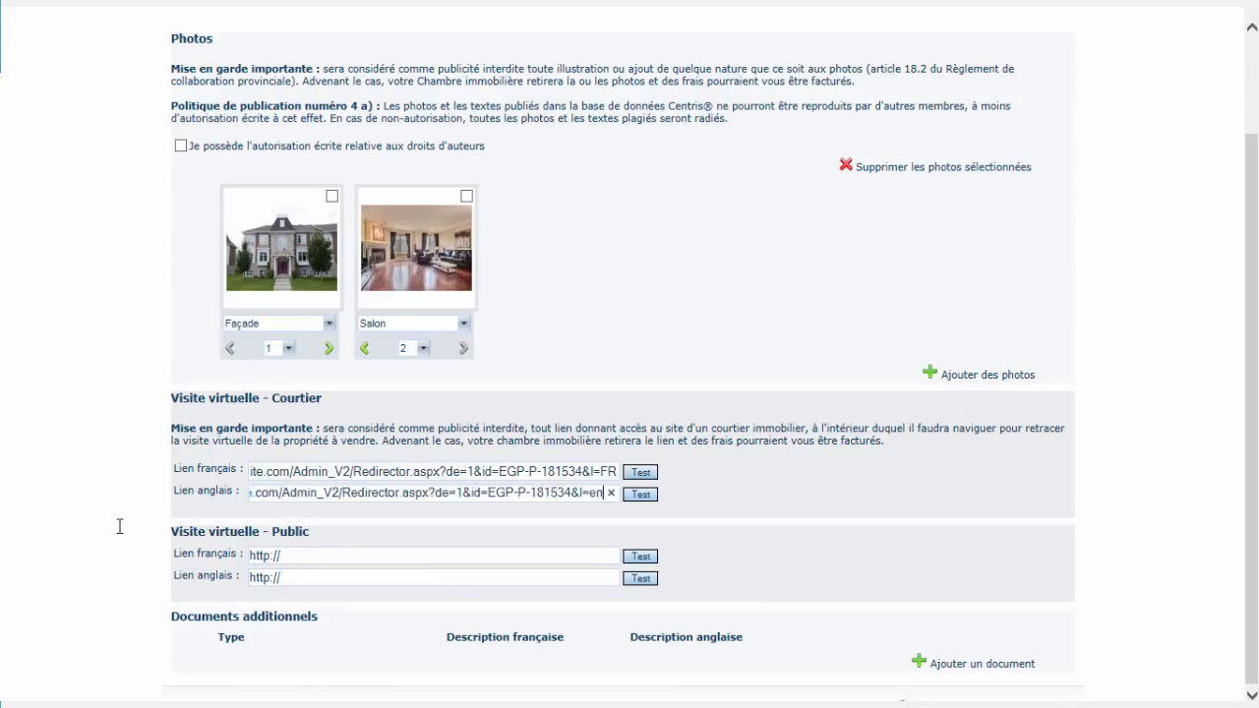
- Test the broker's French virtual tour link and view the property's 360 virtual tour
left_click(640, 475)
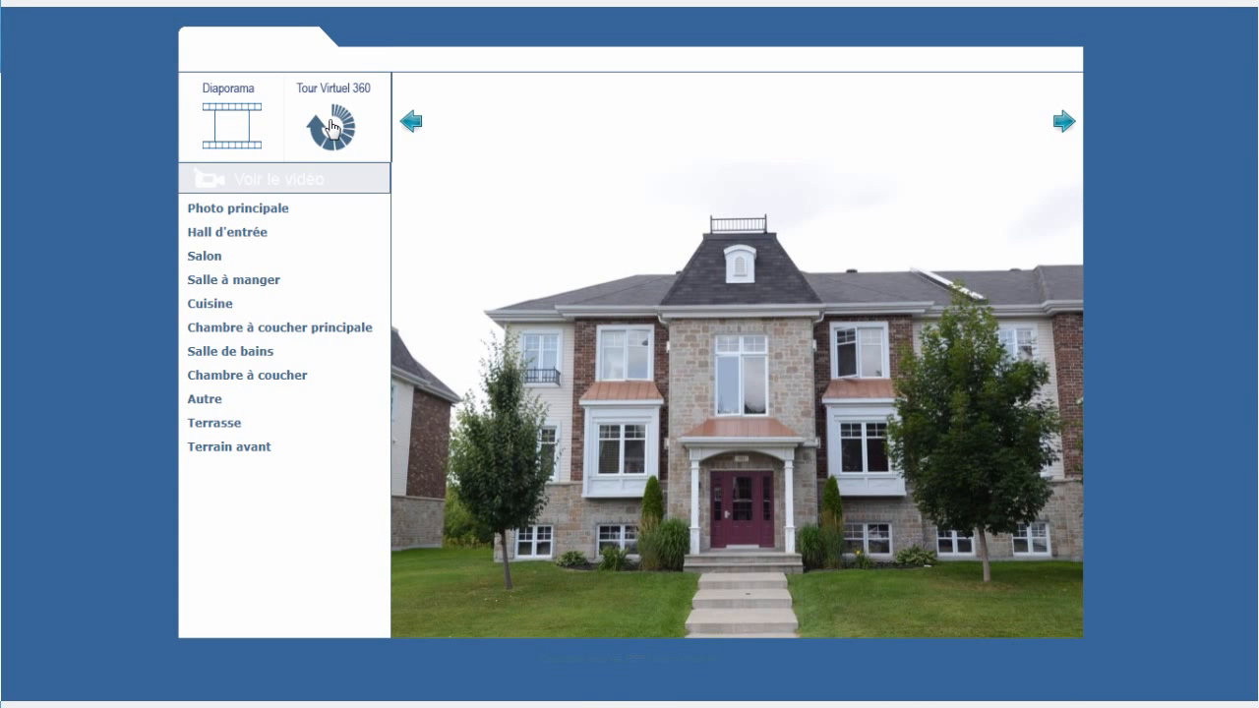
left_click(333, 128)
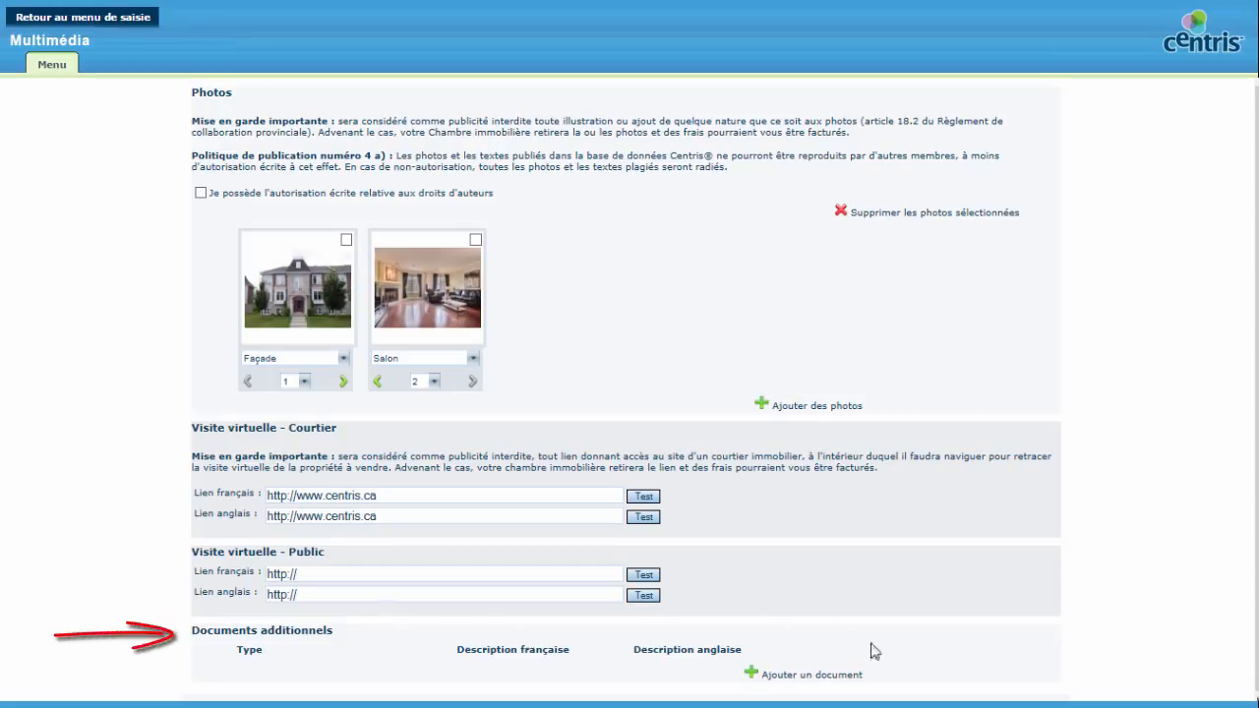
- Start adding an additional document, browse to the FORMULAIRES folder and widen the Nom column to show full file names
left_click(816, 676)
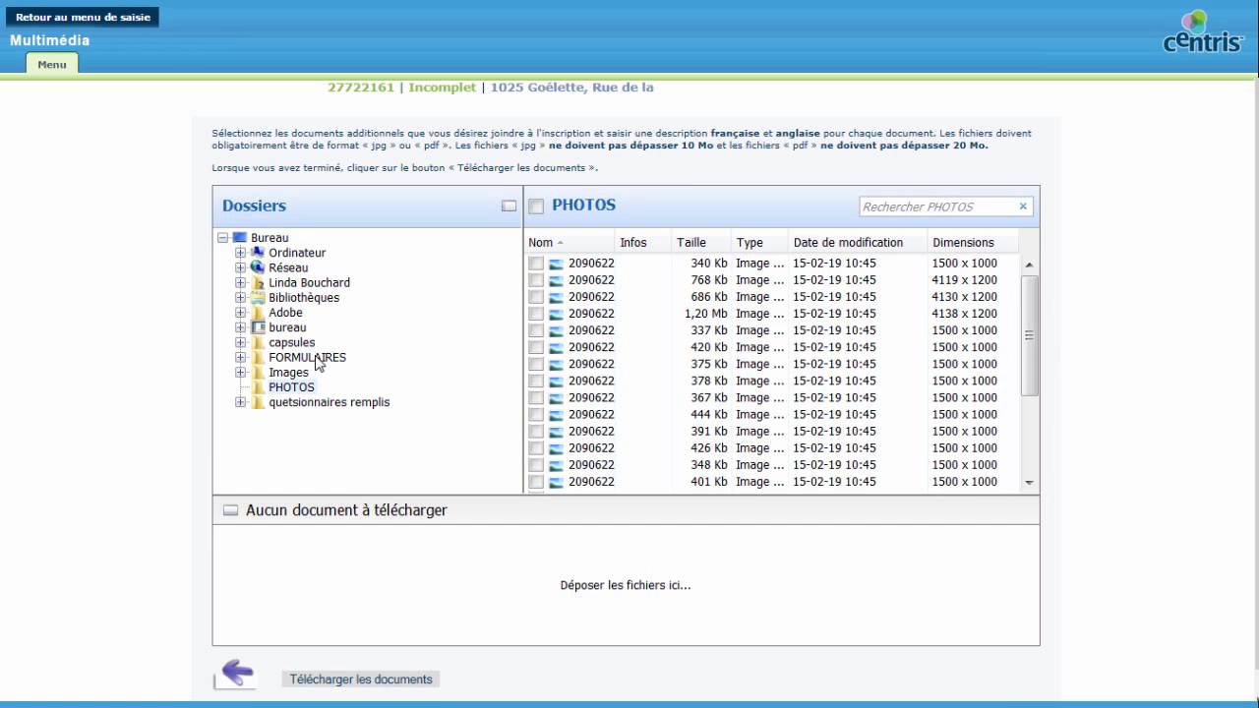
left_click(318, 359)
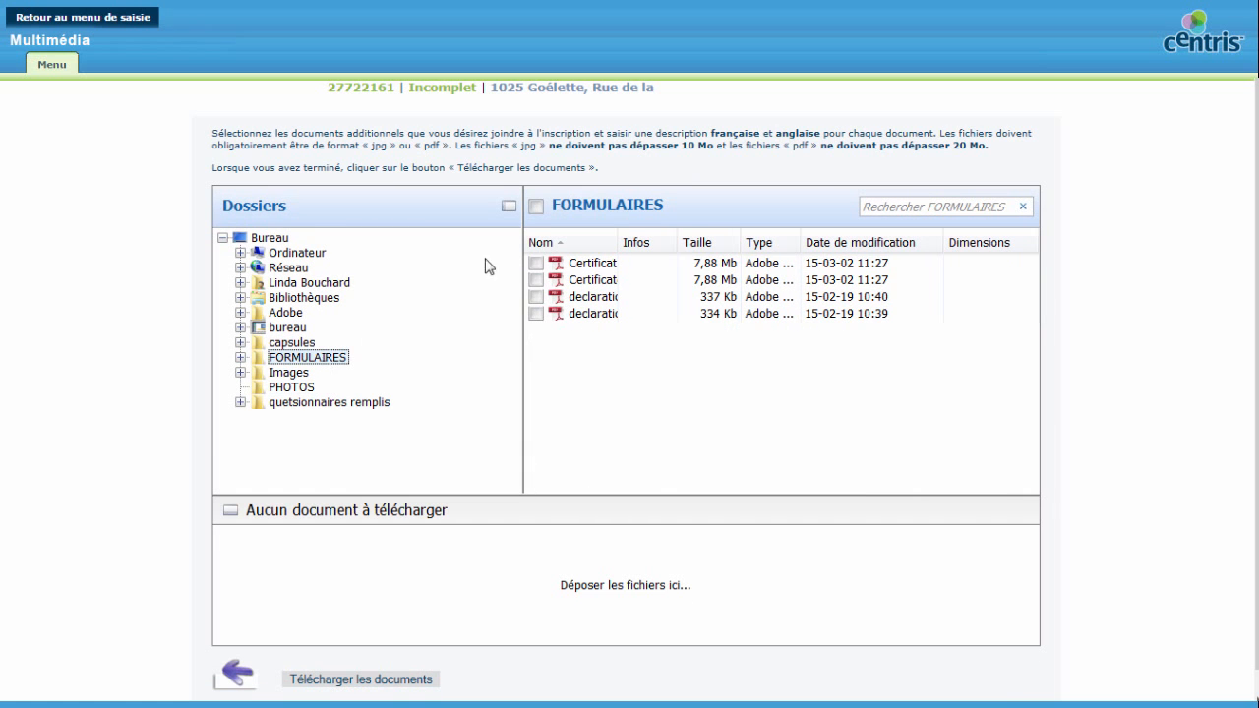
left_click_drag(621, 242, 725, 245)
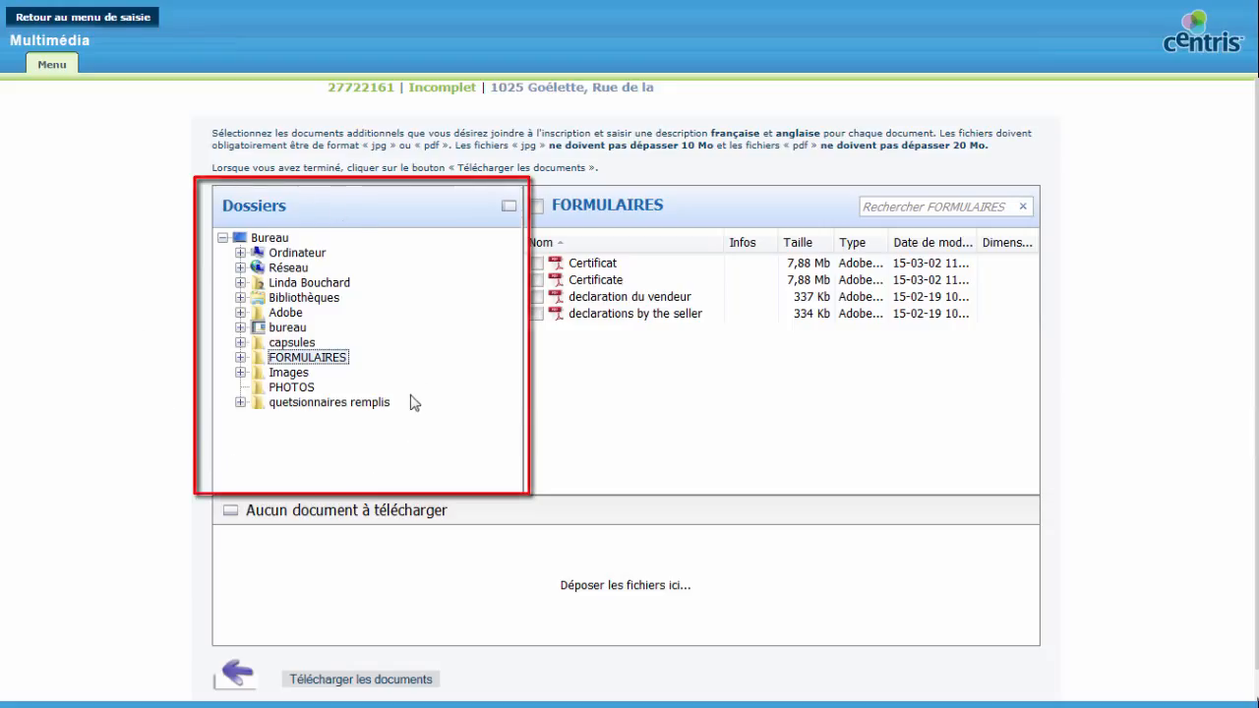
- Select the PDFs declaration du vendeur and Certificat and upload them as additional documents
left_click(535, 296)
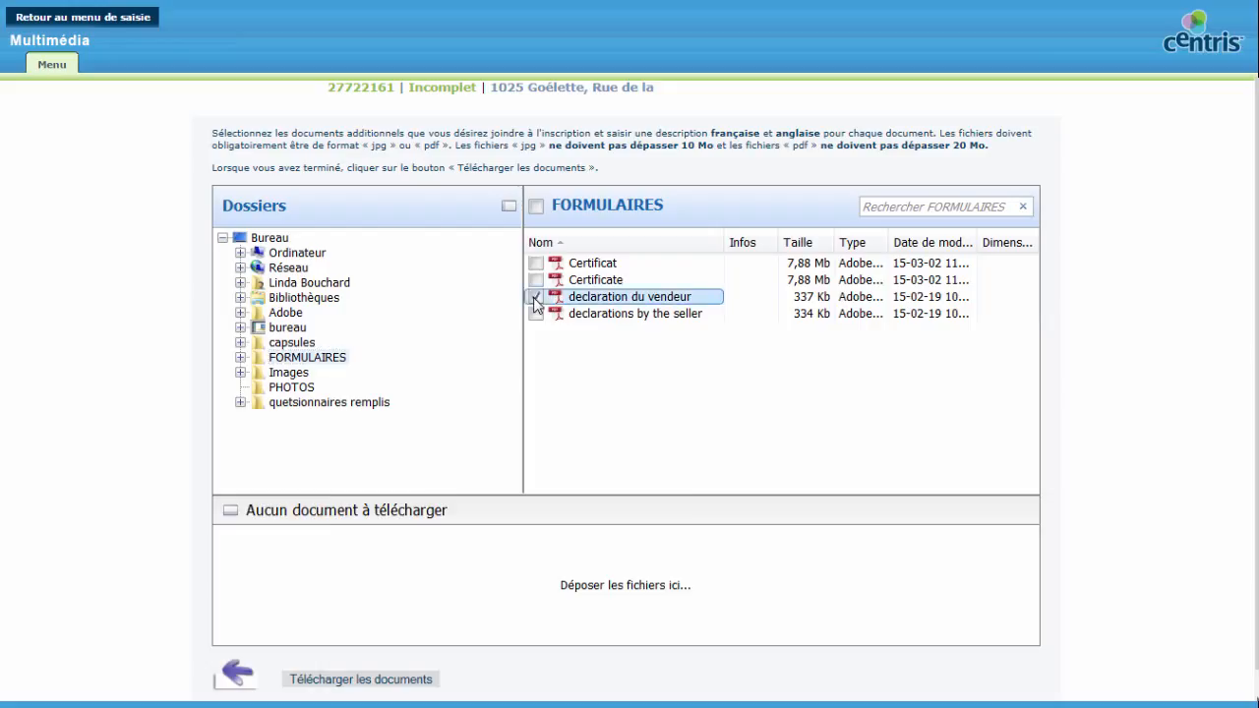
left_click(536, 263)
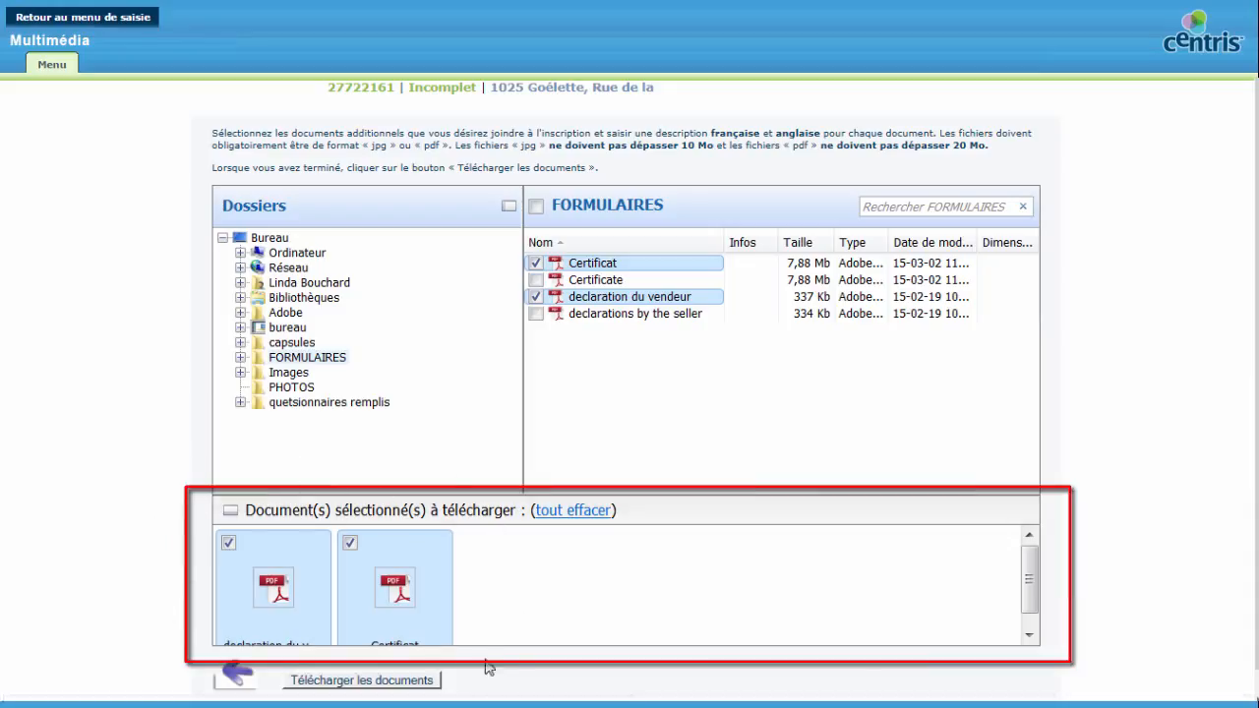
left_click(351, 542)
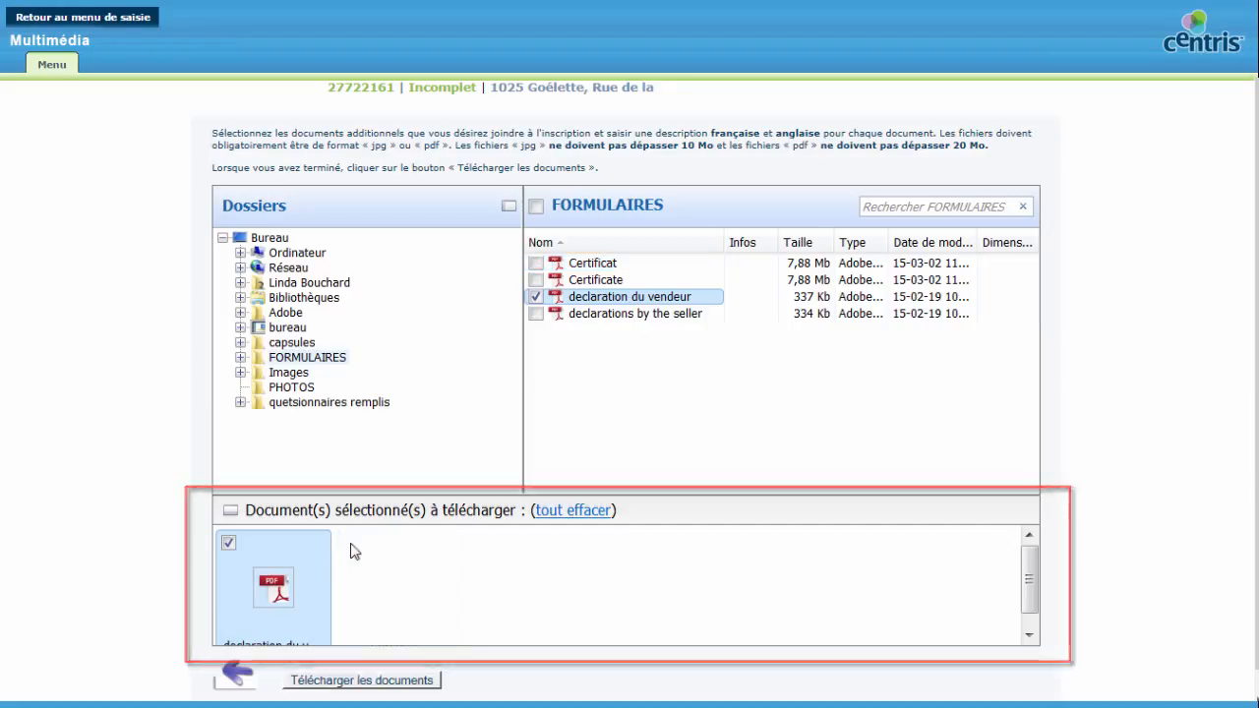
left_click(536, 264)
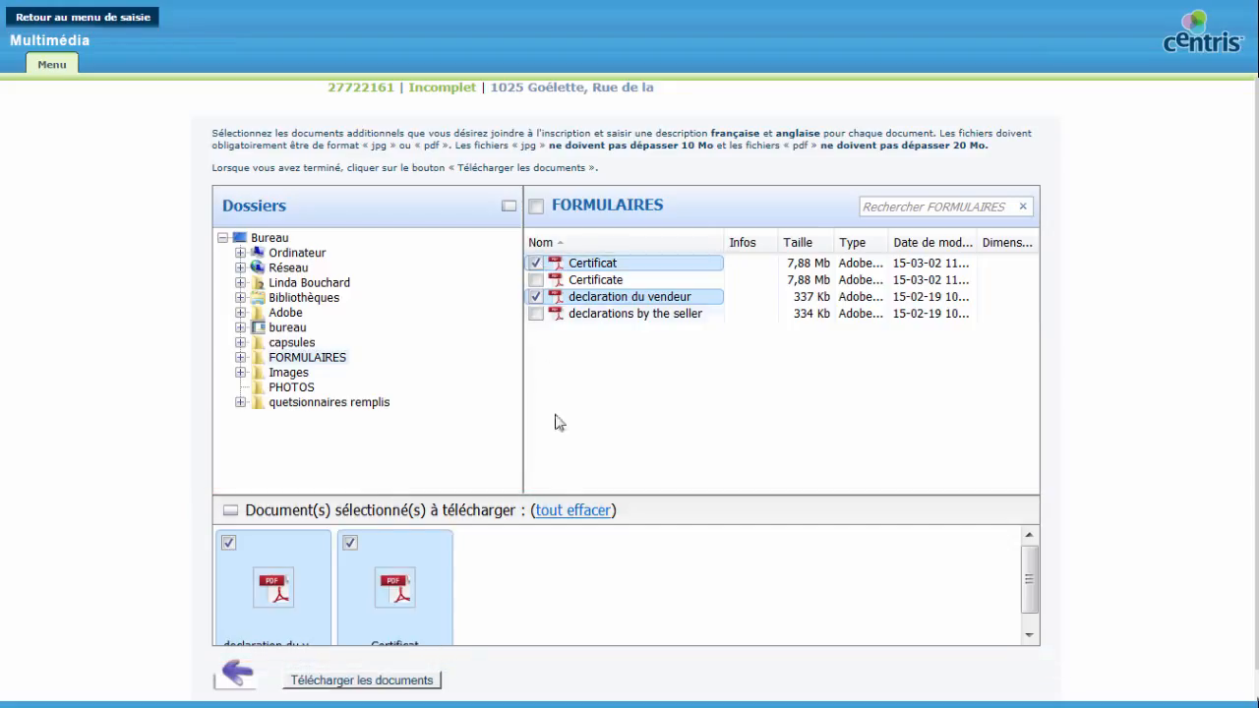
left_click(407, 682)
left_click(420, 676)
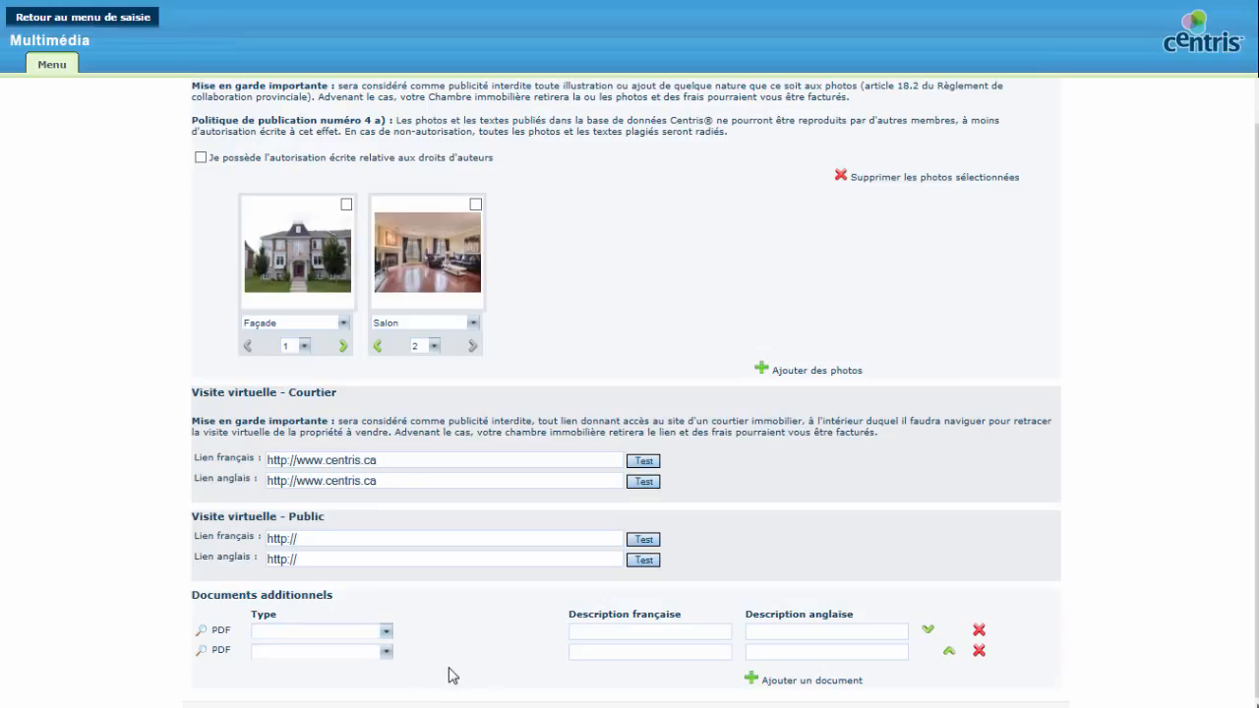
- Set the first additional document's type to Déclaration du vendeur and the second one's to Certificat de localisation
left_click(389, 633)
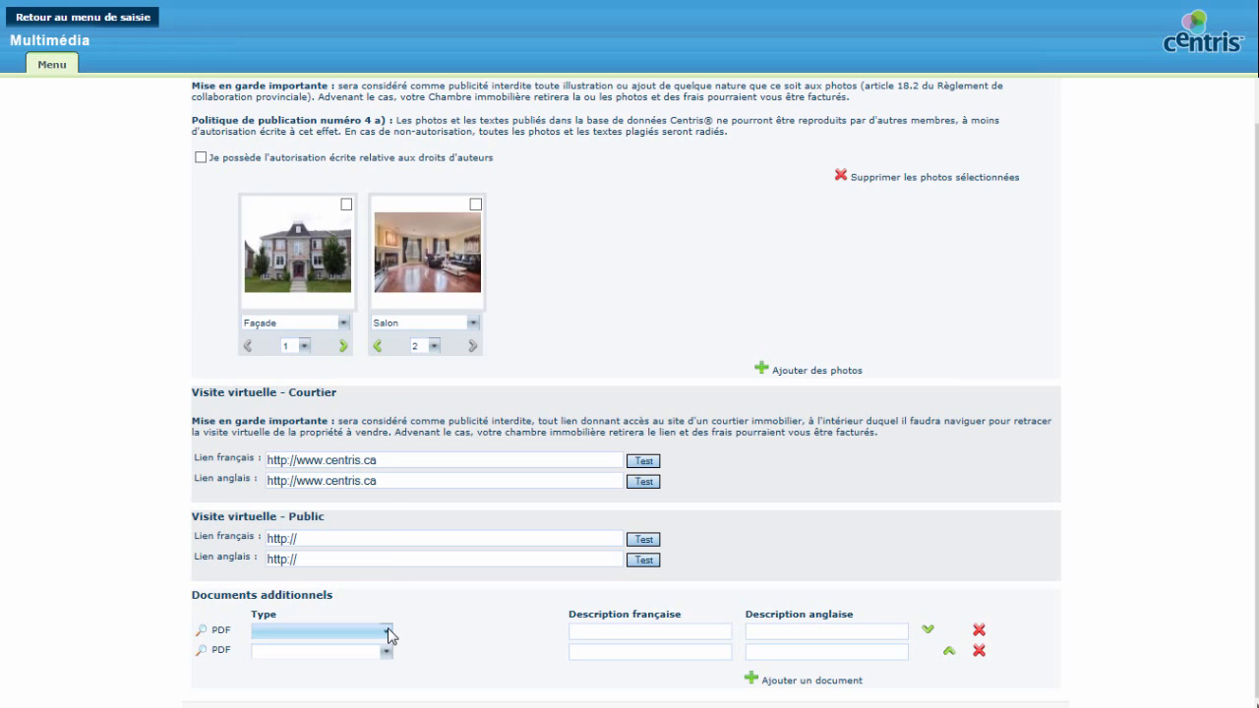
left_click(389, 632)
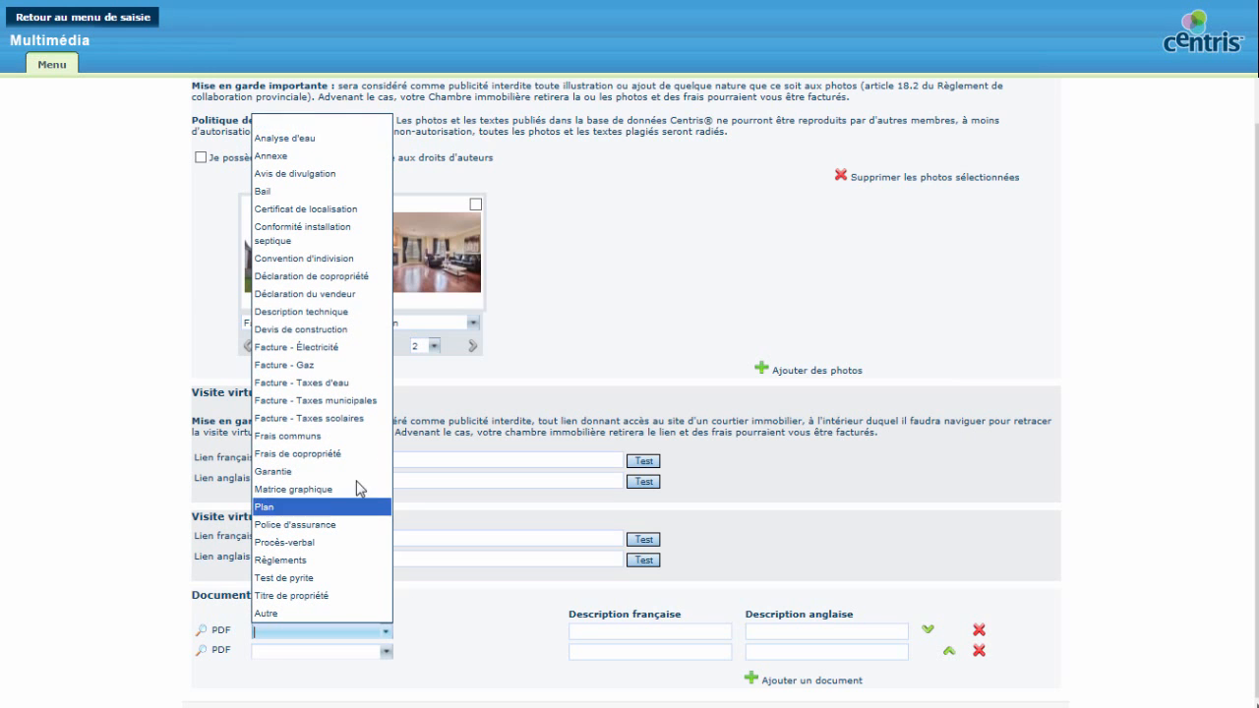
left_click(344, 300)
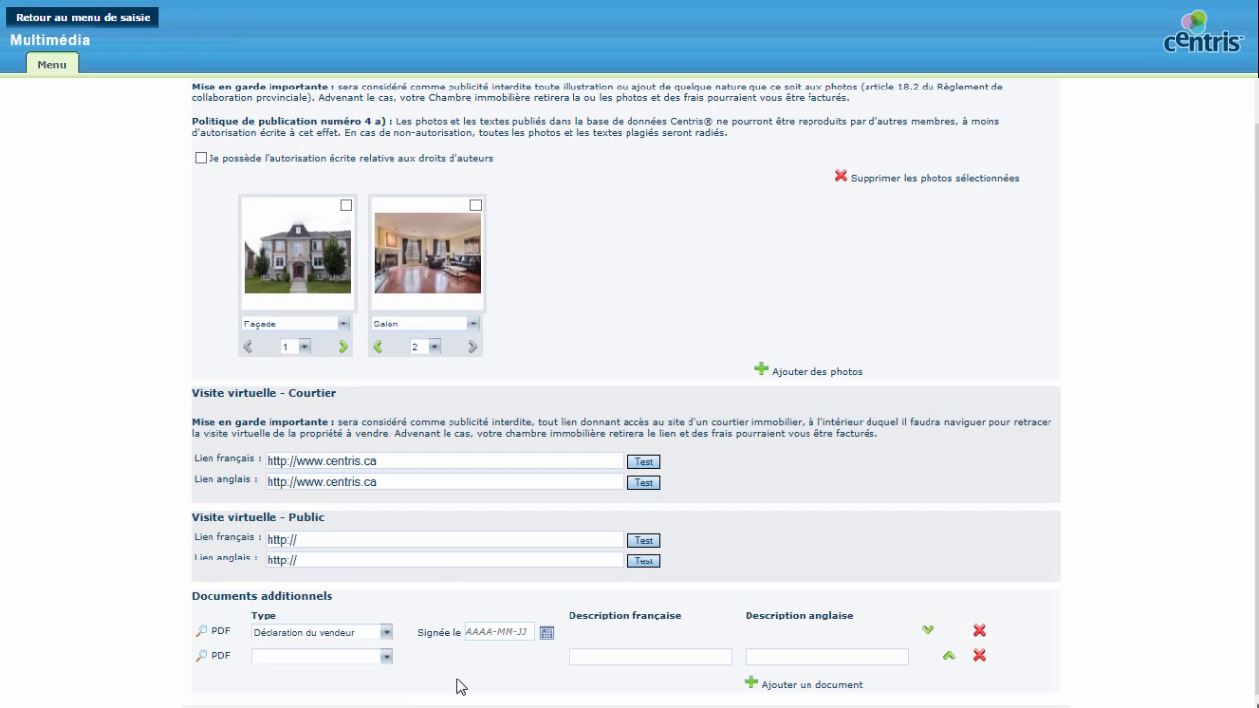
left_click(386, 657)
left_click(387, 659)
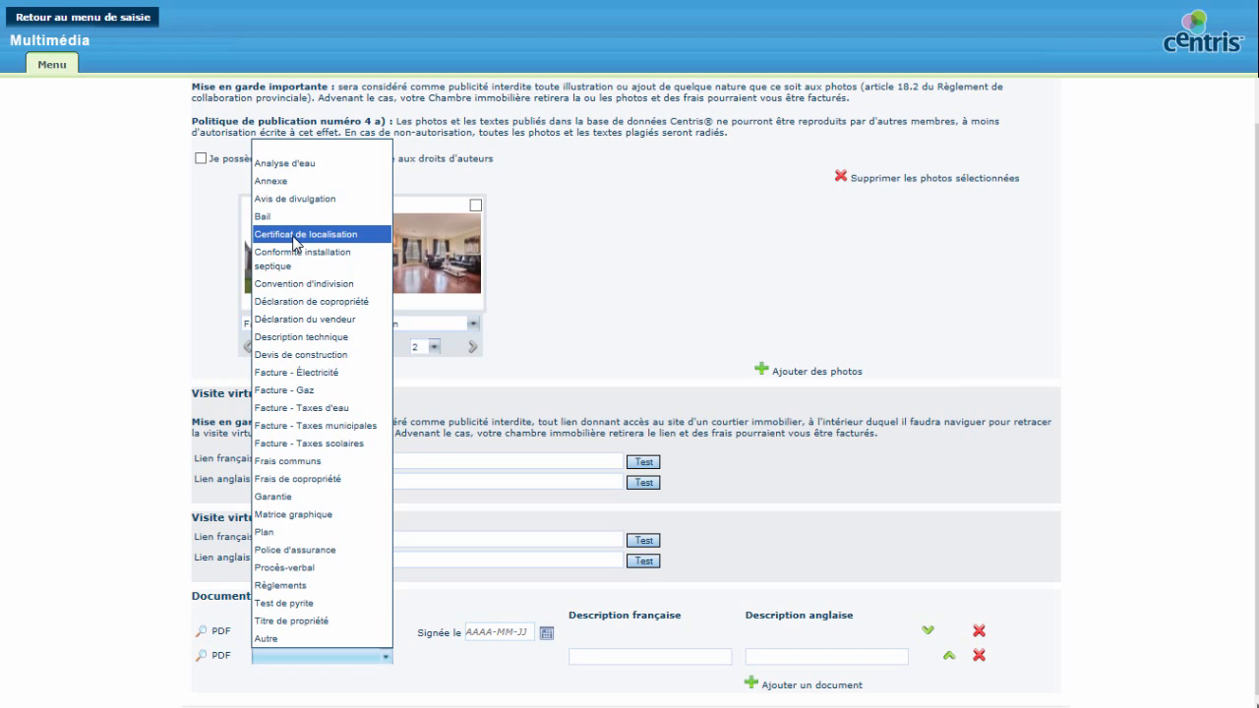
left_click(295, 236)
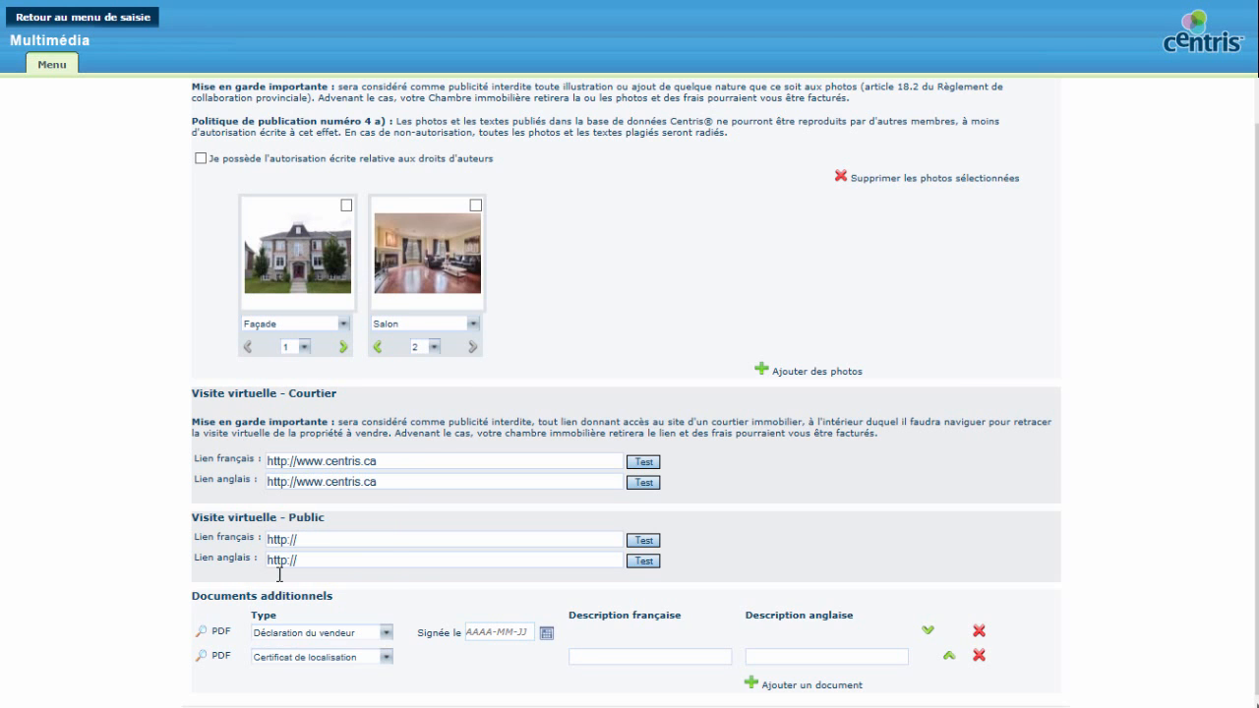
- Set the Déclaration du vendeur's signing date to 2015-04-01, and move that document down one place and back up
left_click(546, 632)
left_click(596, 602)
left_click(929, 633)
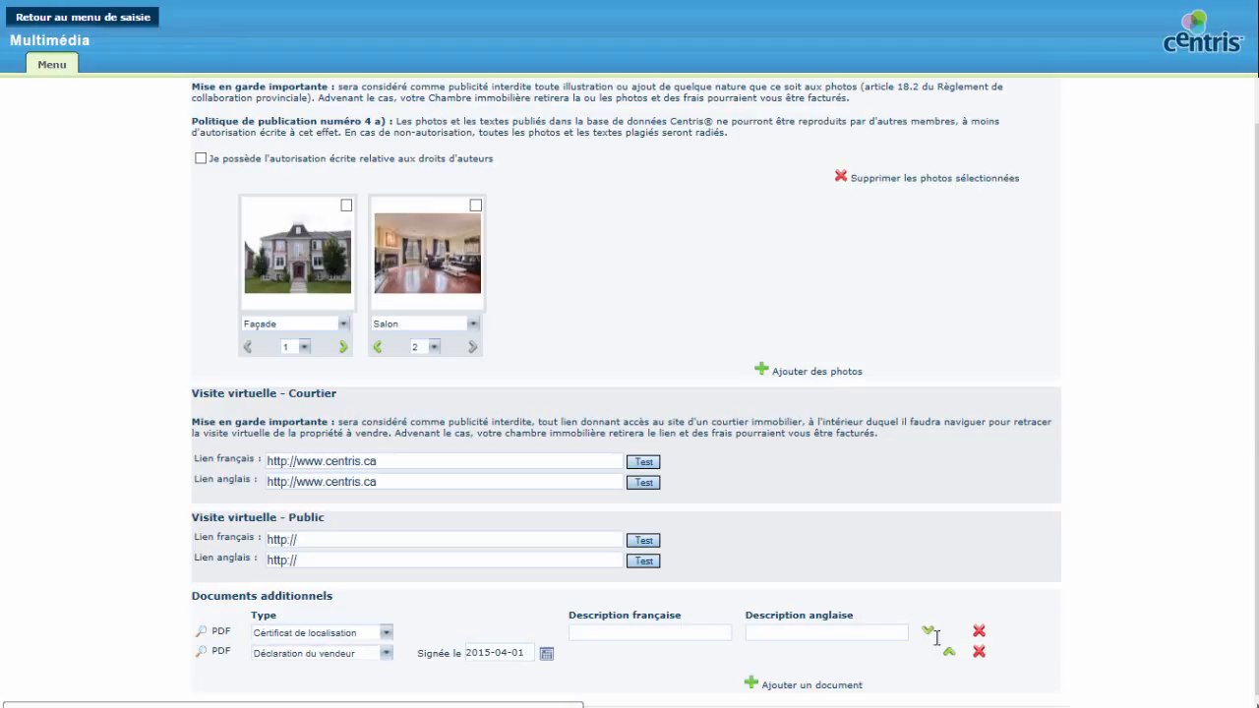
left_click(946, 653)
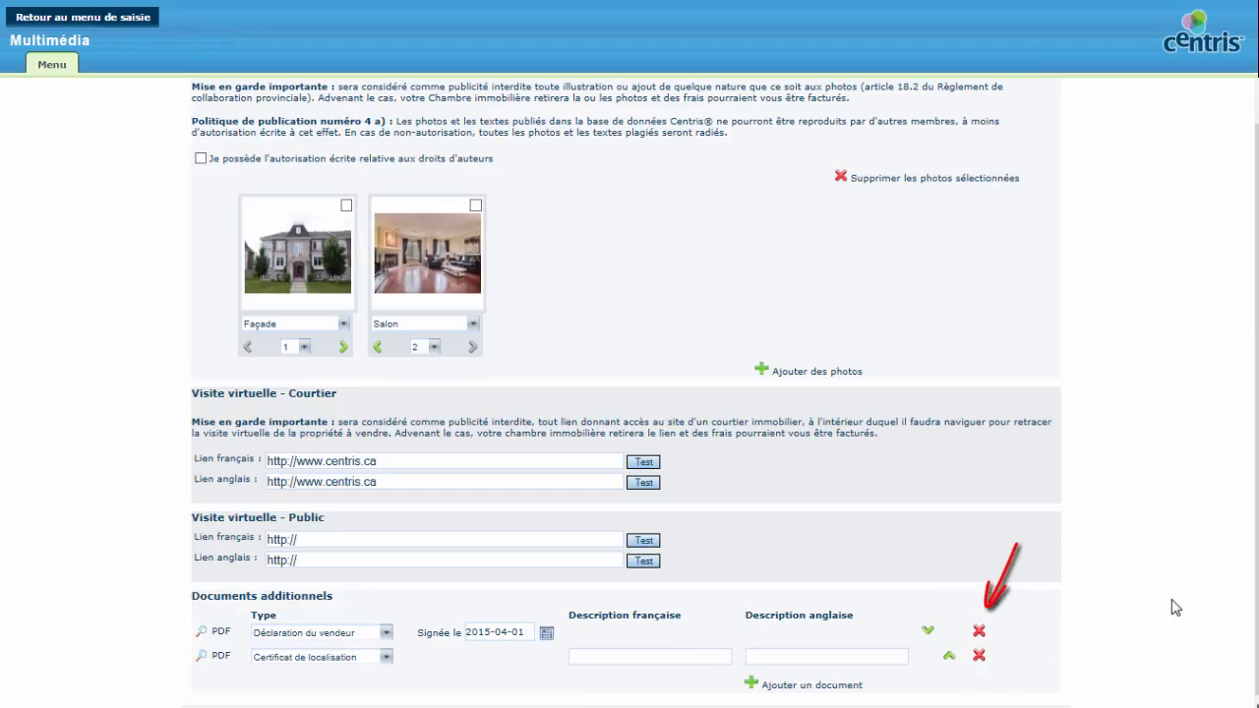
- Save the Multimédia page of the listing with a temporary save (Sauvegarde temporaire)
scroll(1175, 607, "up", 3)
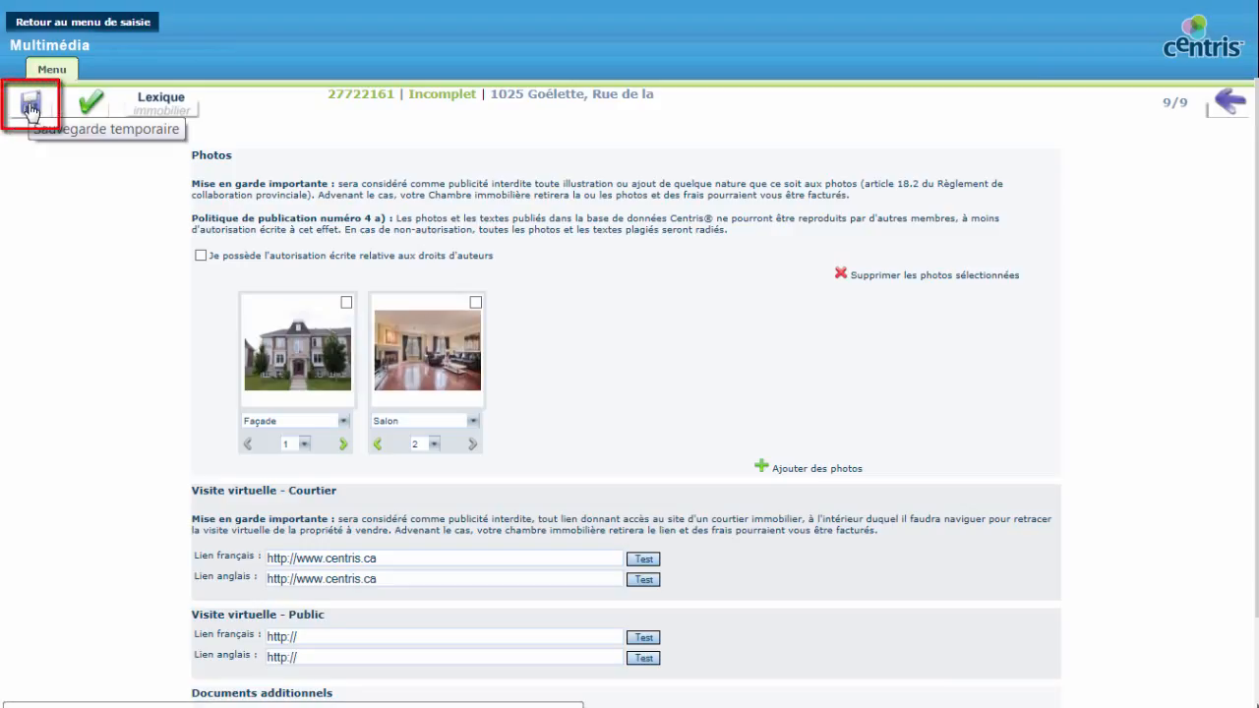
left_click(29, 115)
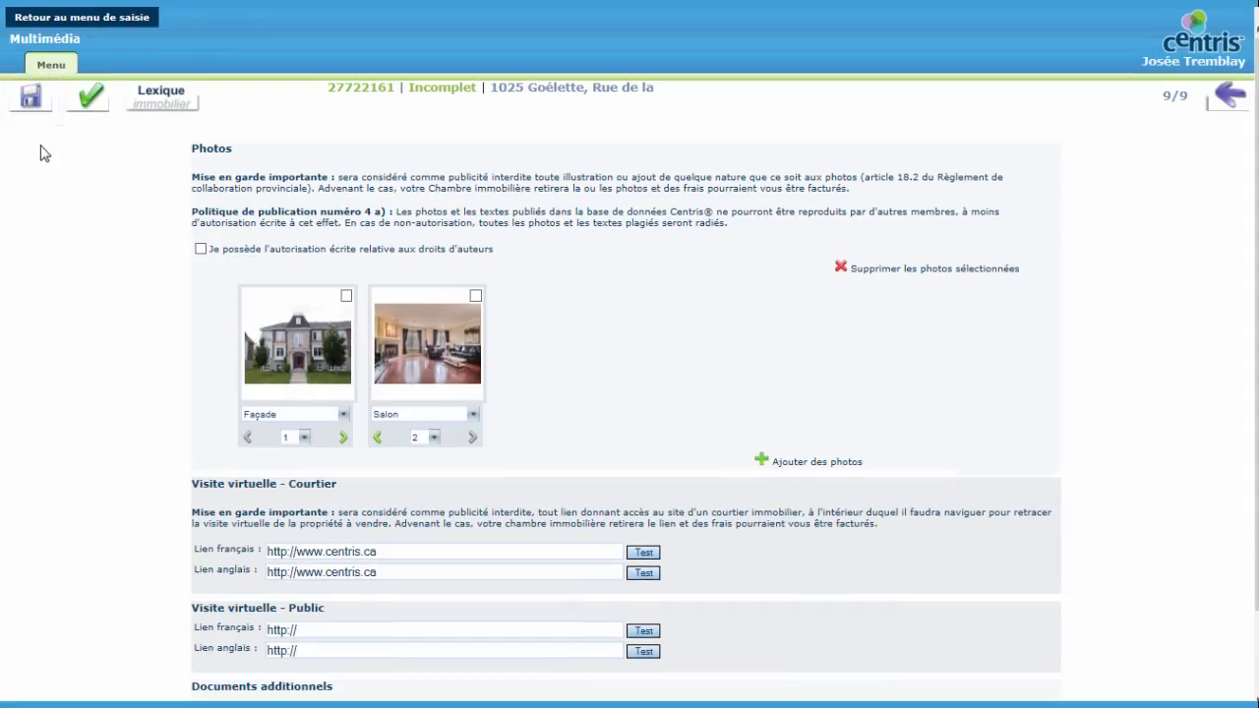